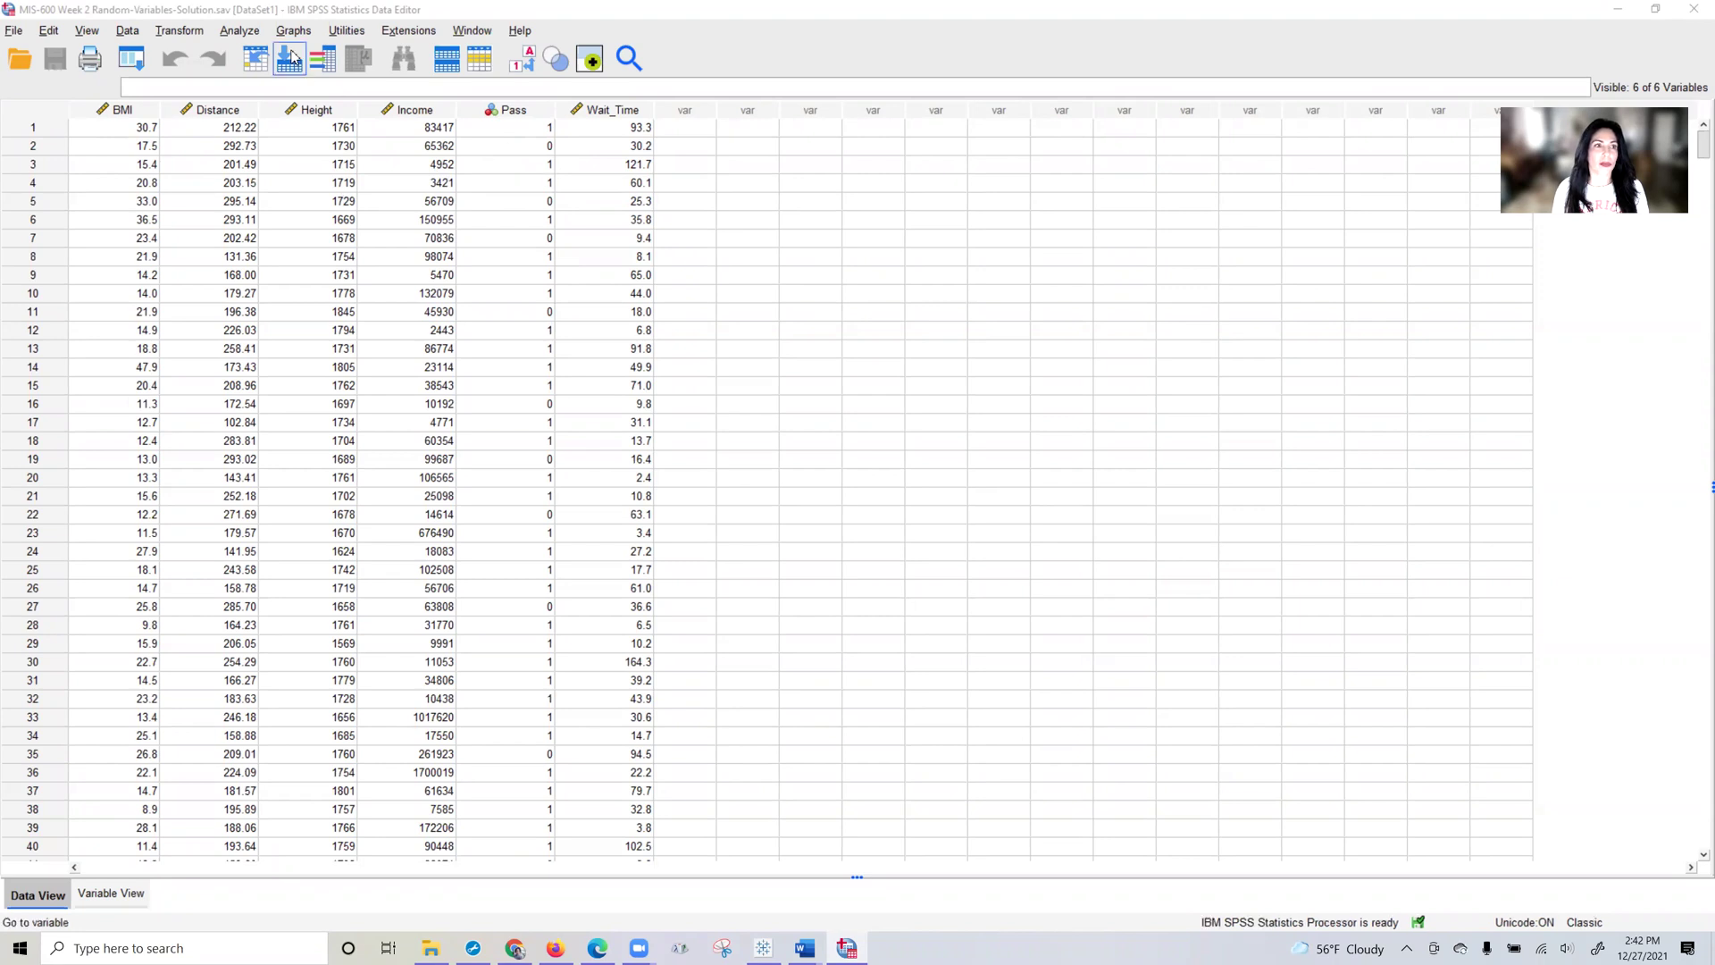
# Open the Q-Q plot setup from the Analyze menu, then close it without running.
pyautogui.click(239, 32)
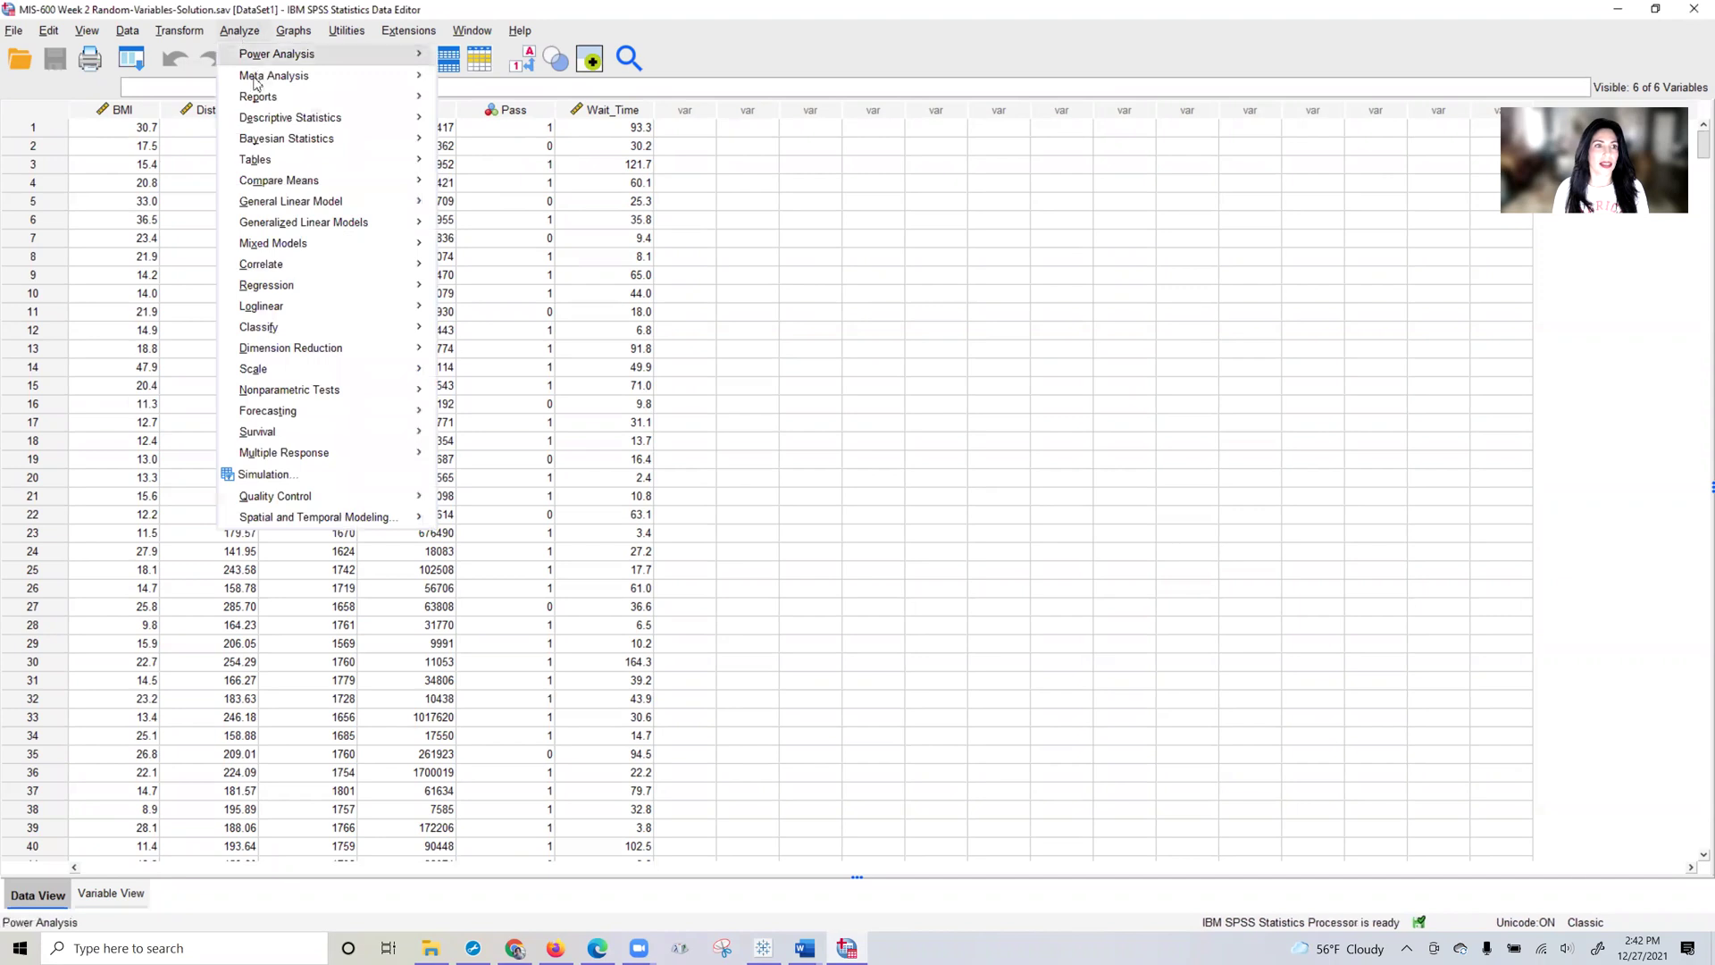
pyautogui.moveTo(263, 123)
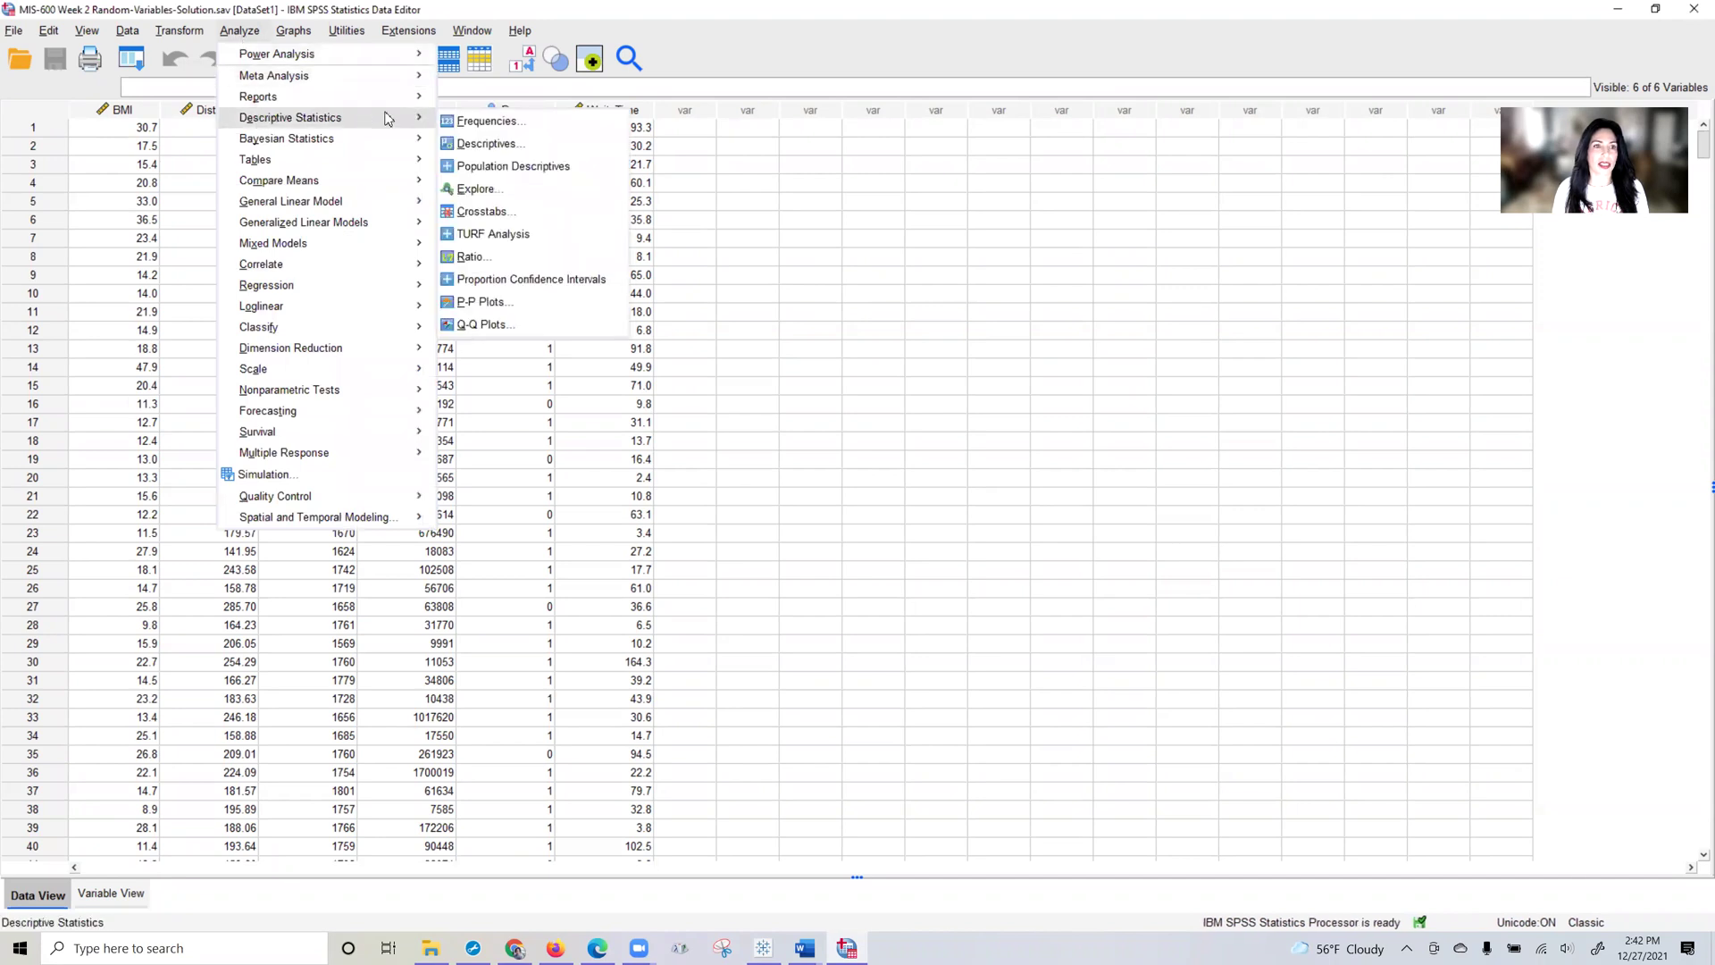
pyautogui.click(490, 326)
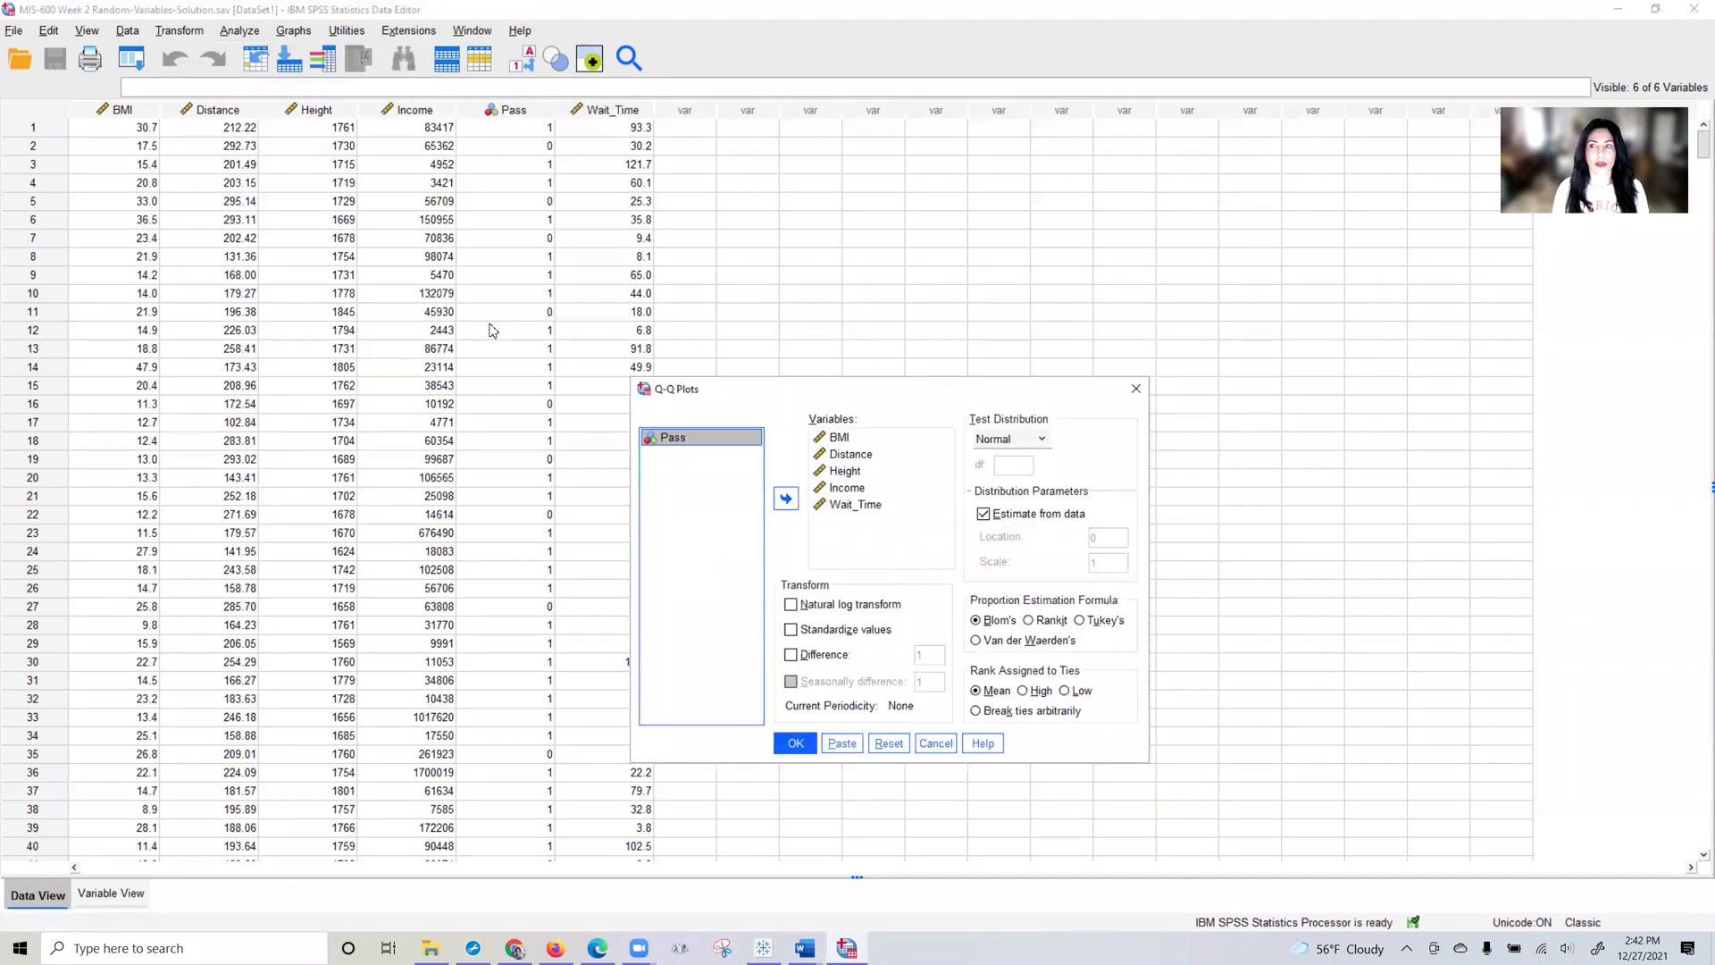
pyautogui.click(1136, 390)
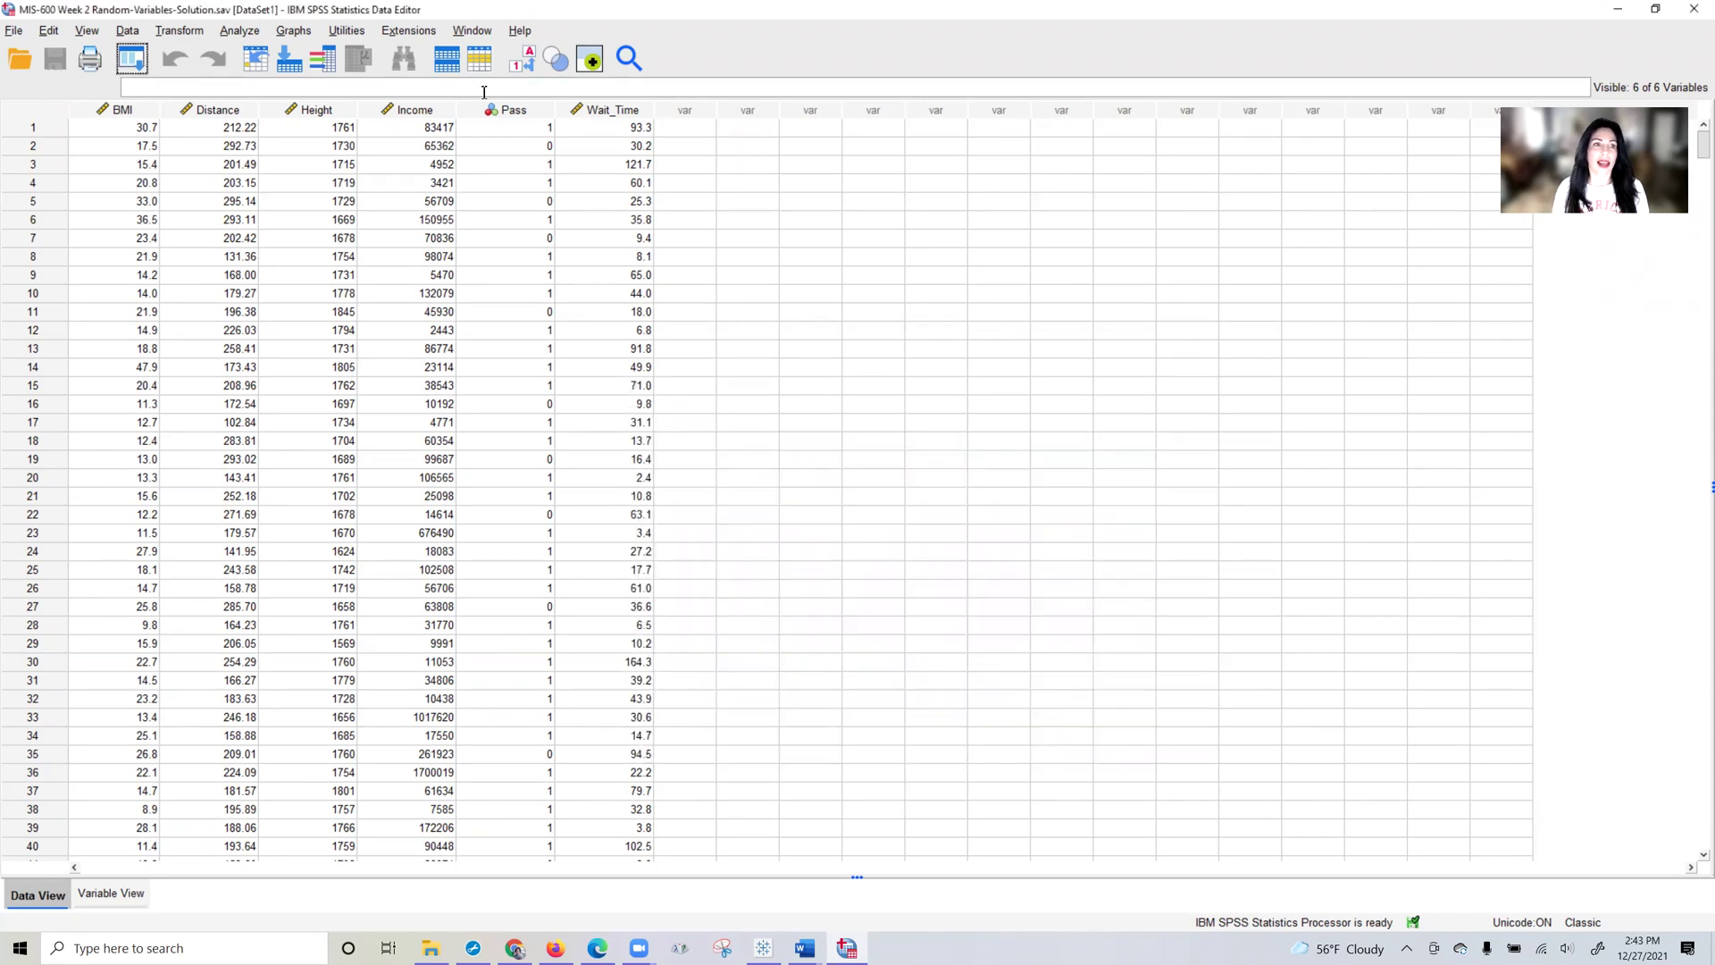
# Open Explore and clear all previously chosen variables out of the Dependent List.
pyautogui.click(238, 32)
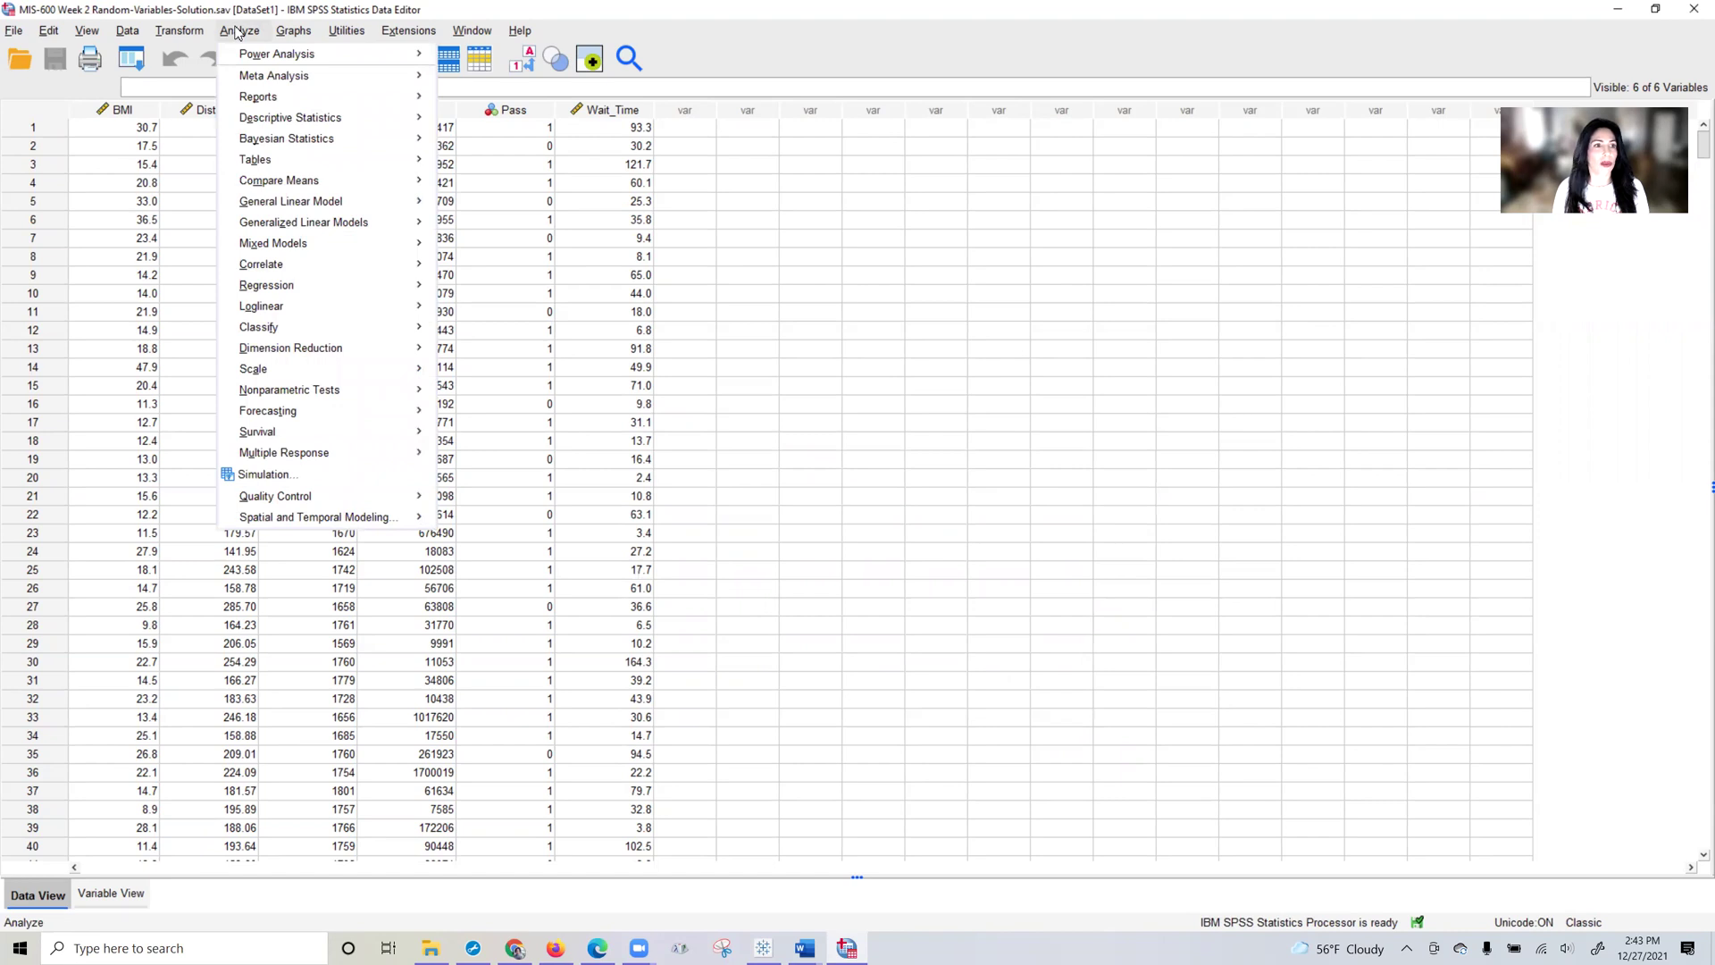
pyautogui.moveTo(251, 124)
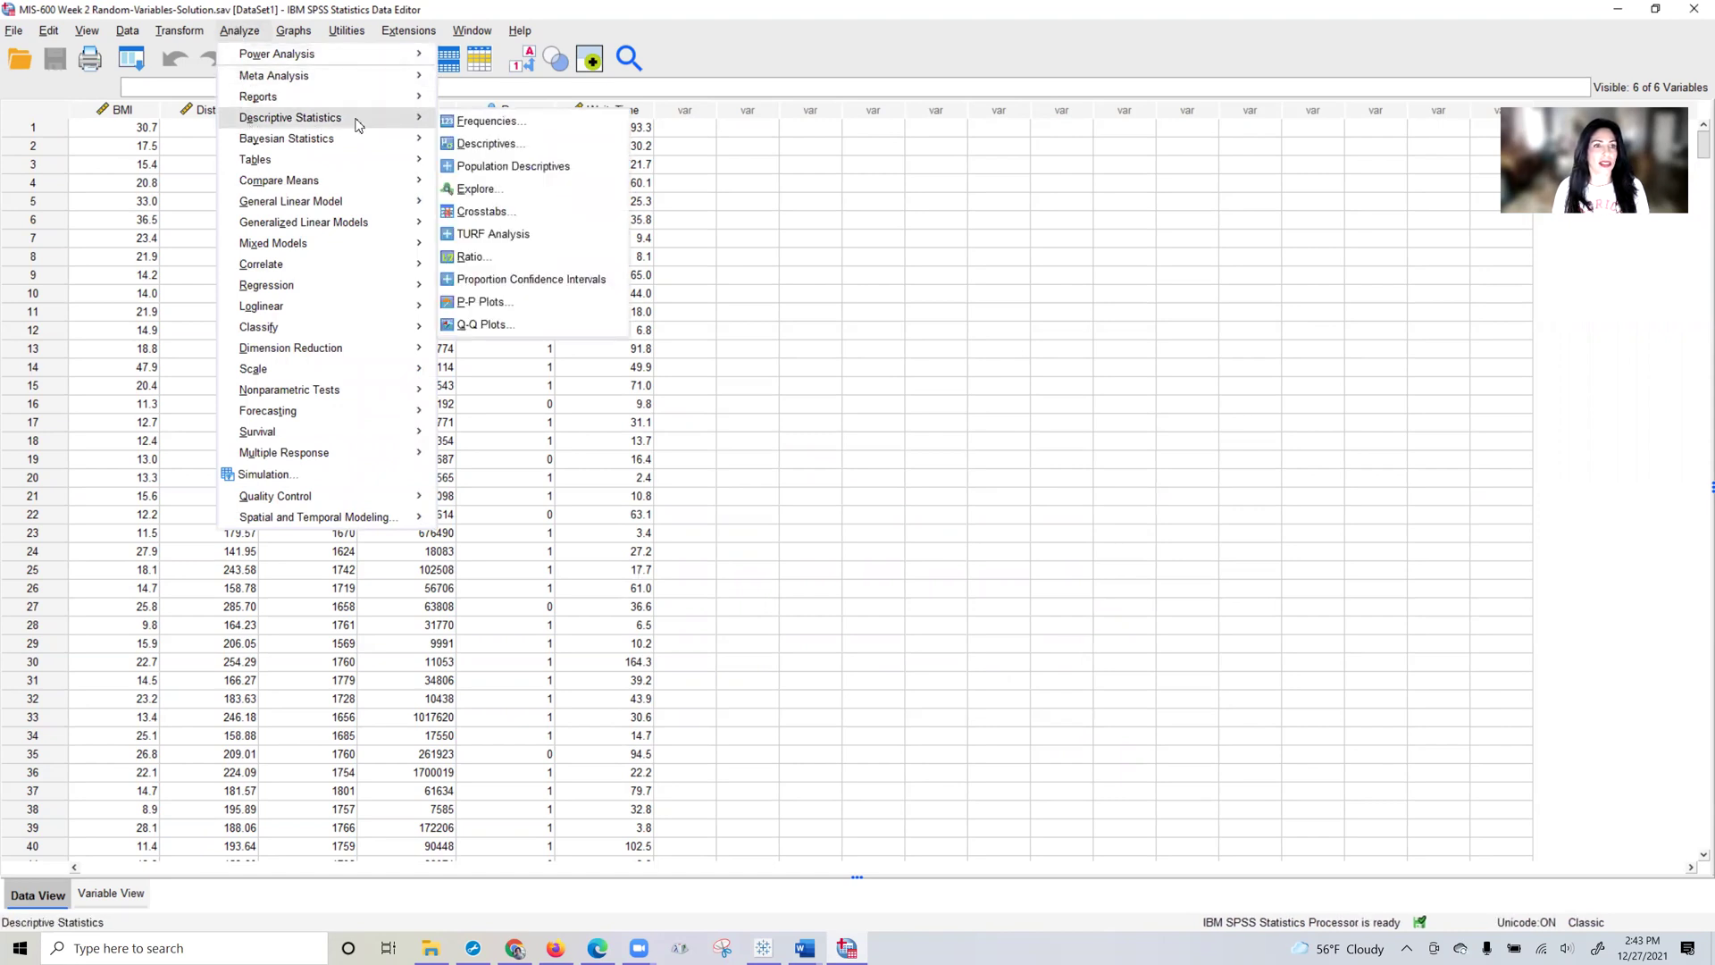
pyautogui.click(477, 190)
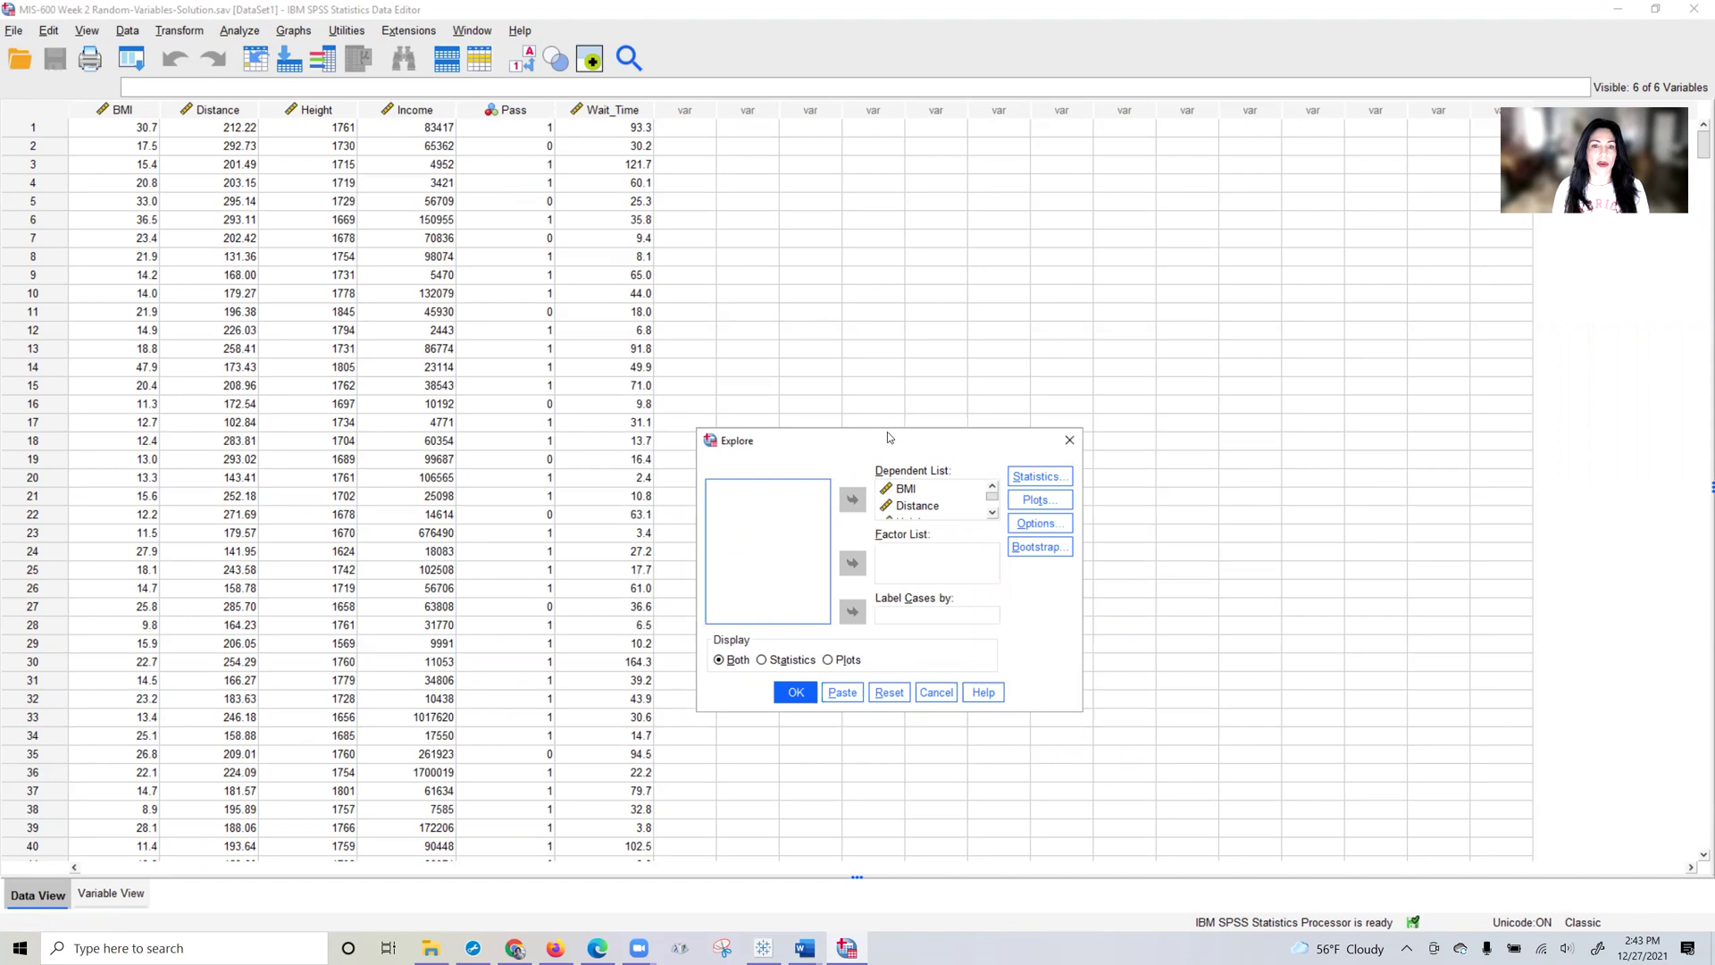
pyautogui.click(923, 491)
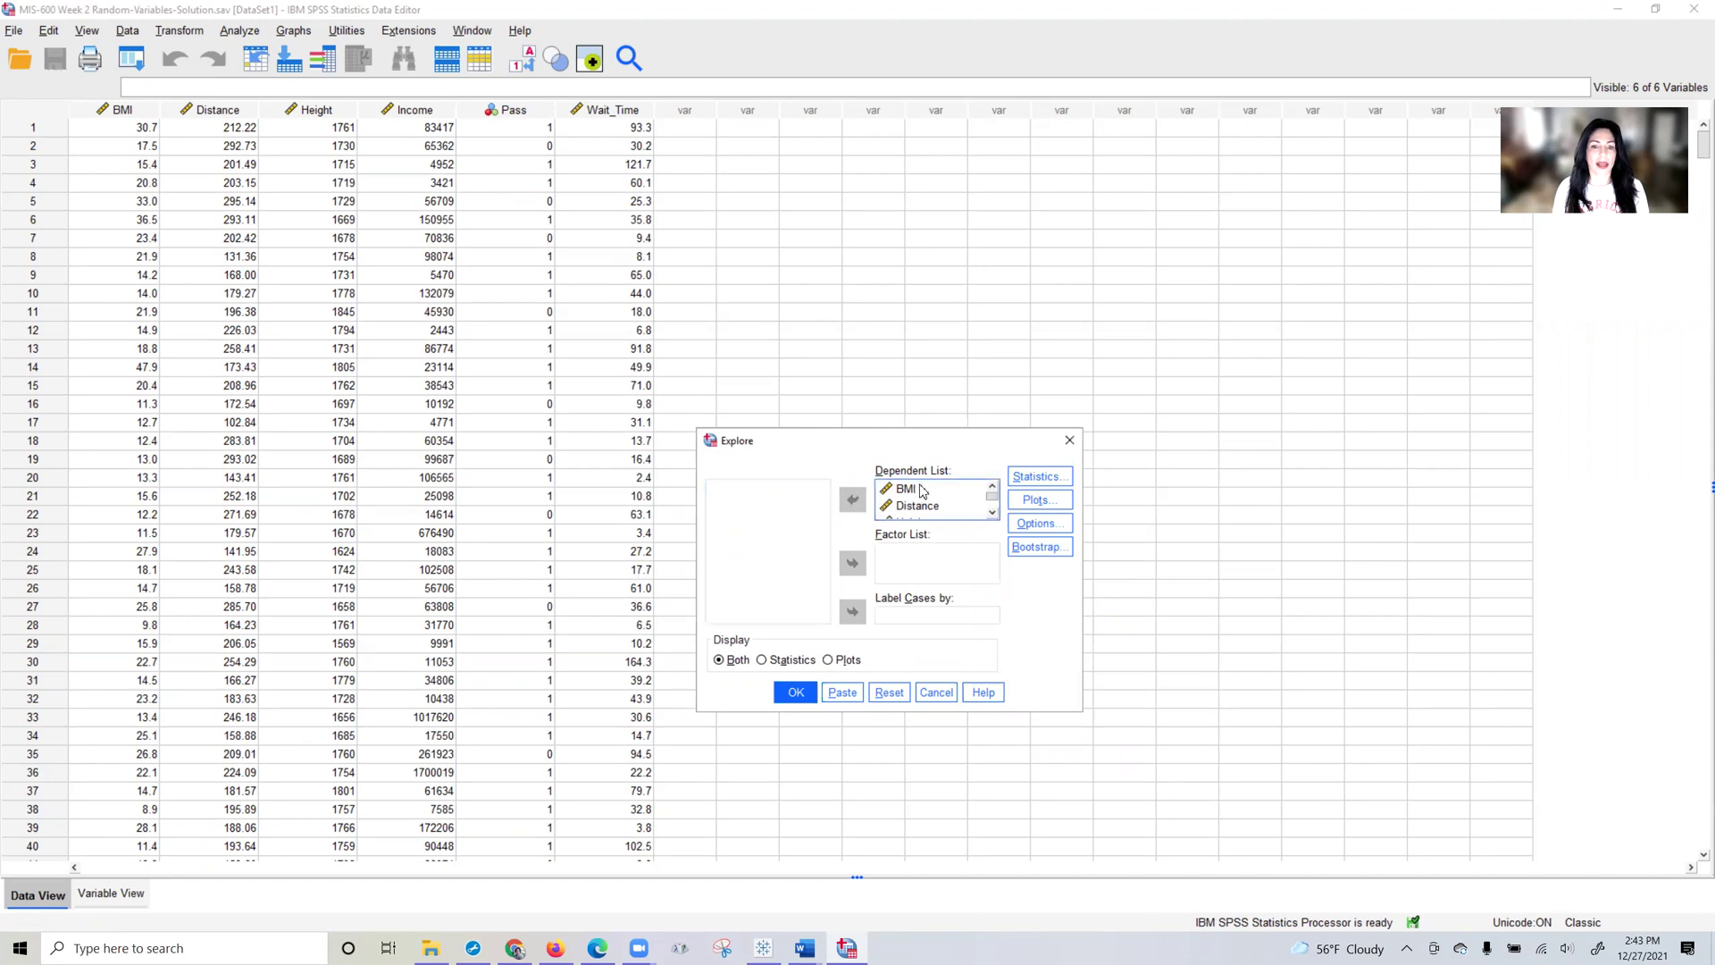
pyautogui.hotkey('shift', 'End')
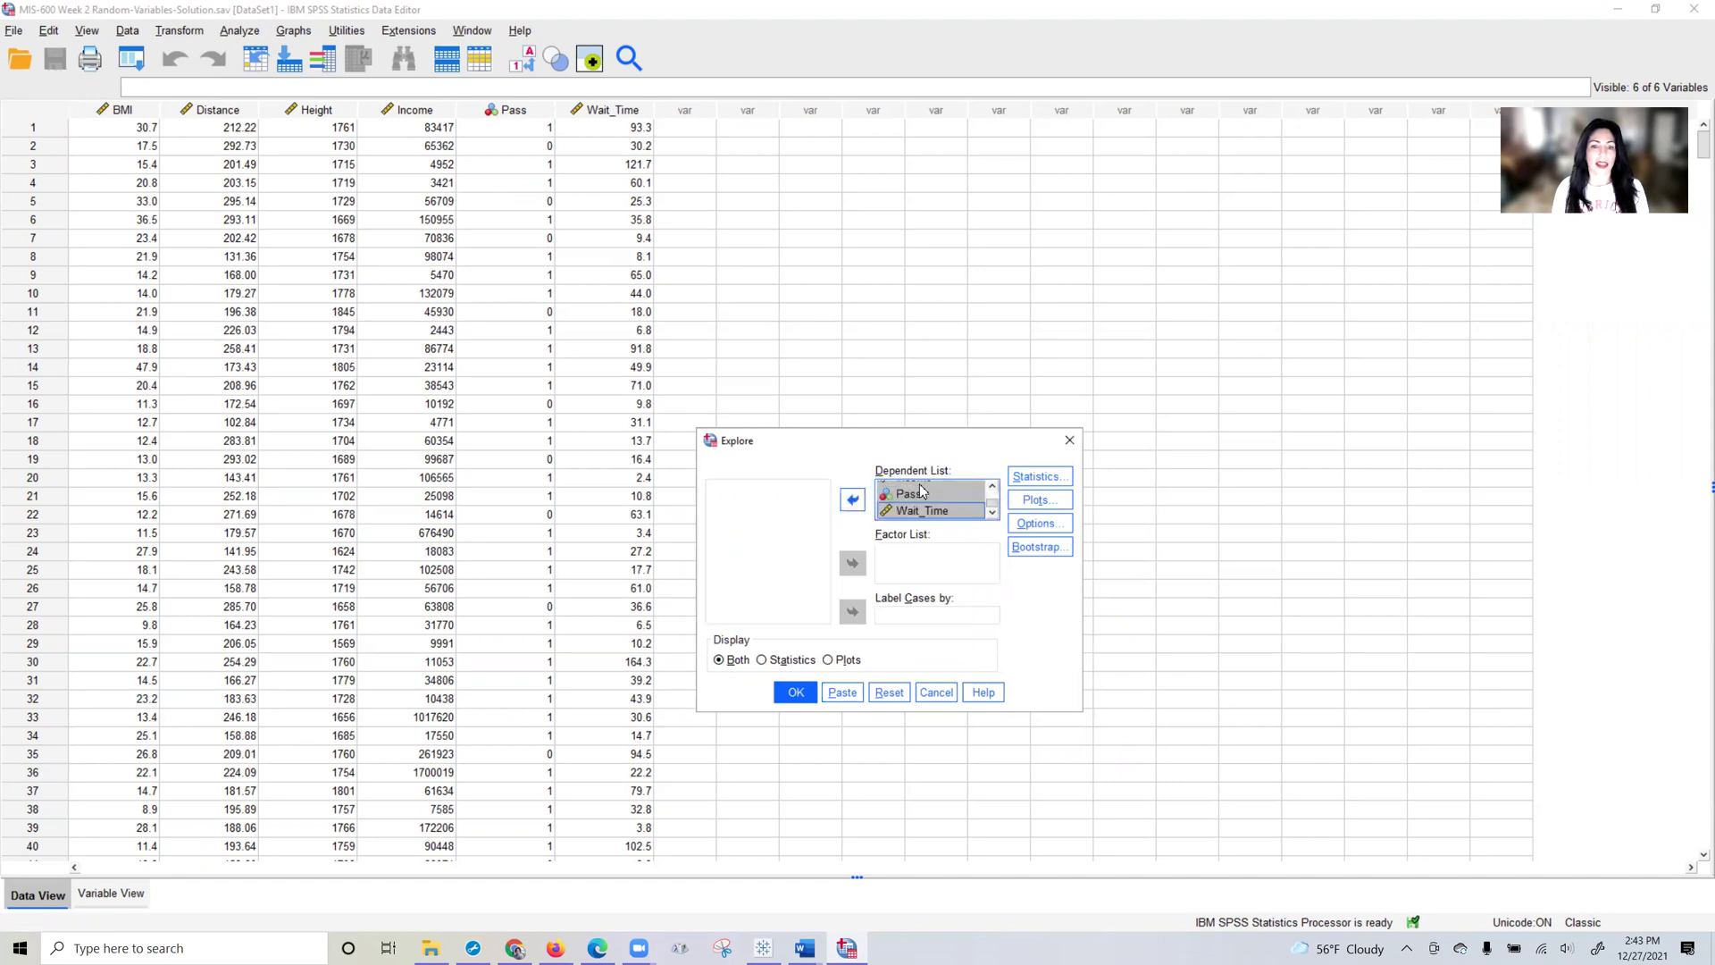
pyautogui.click(852, 499)
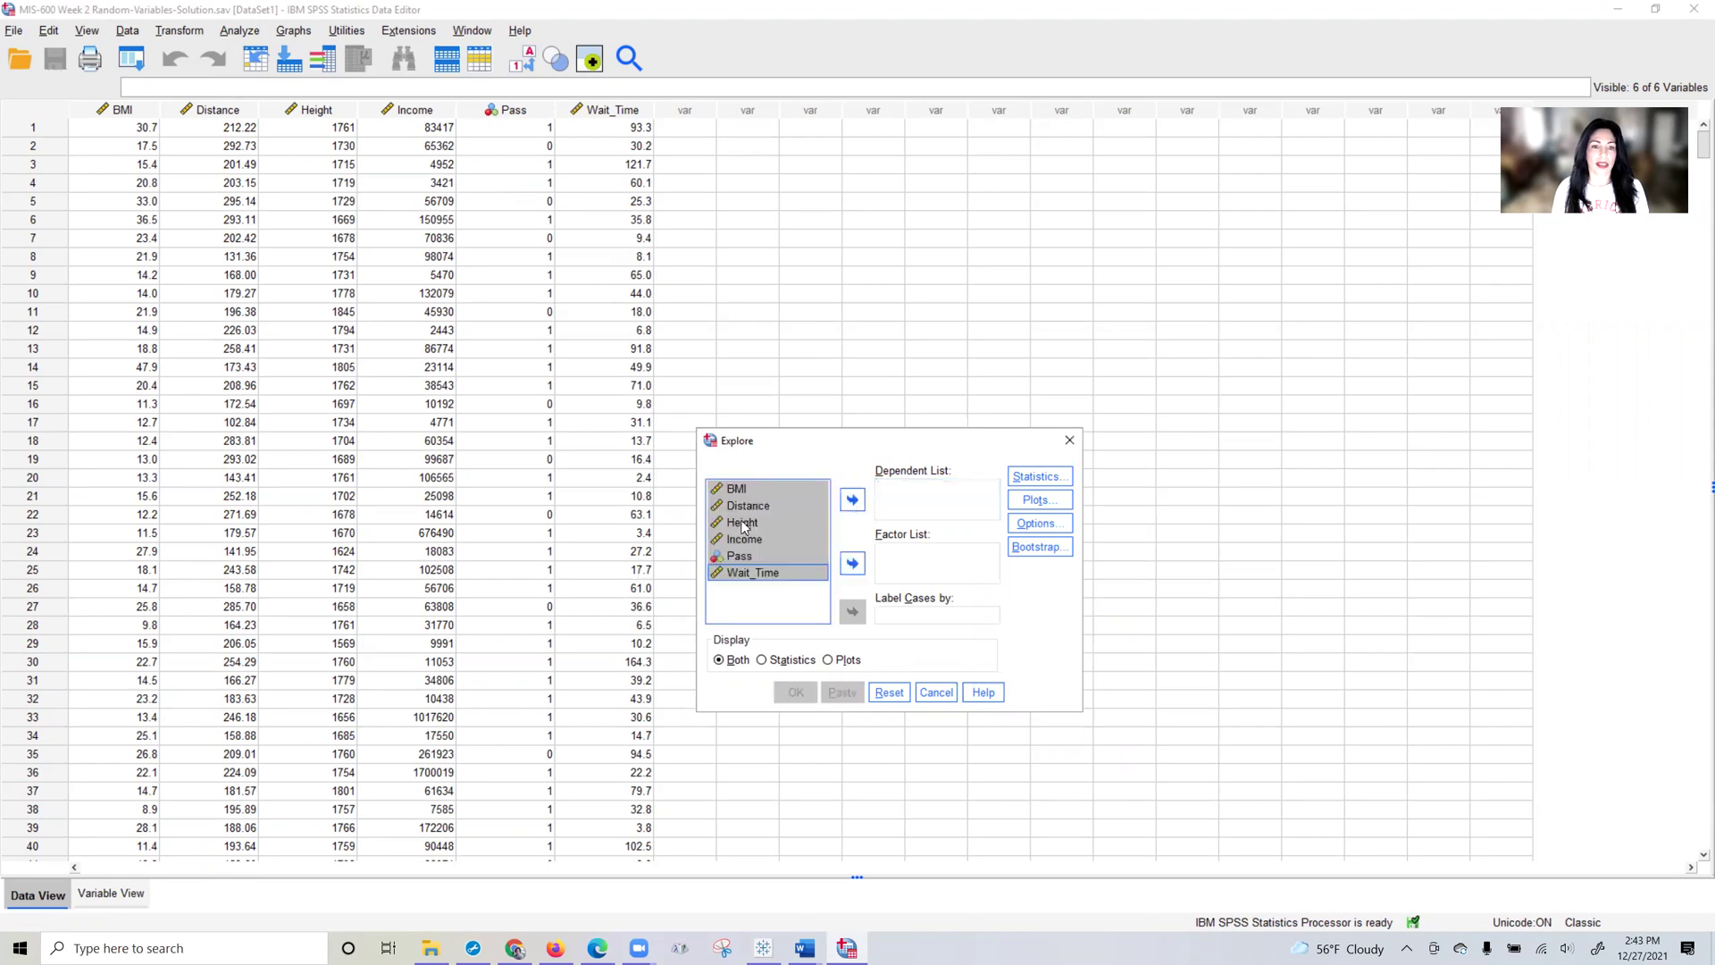
# Move all six variables, BMI through Wait_Time including Pass, into the Dependent List.
pyautogui.click(748, 606)
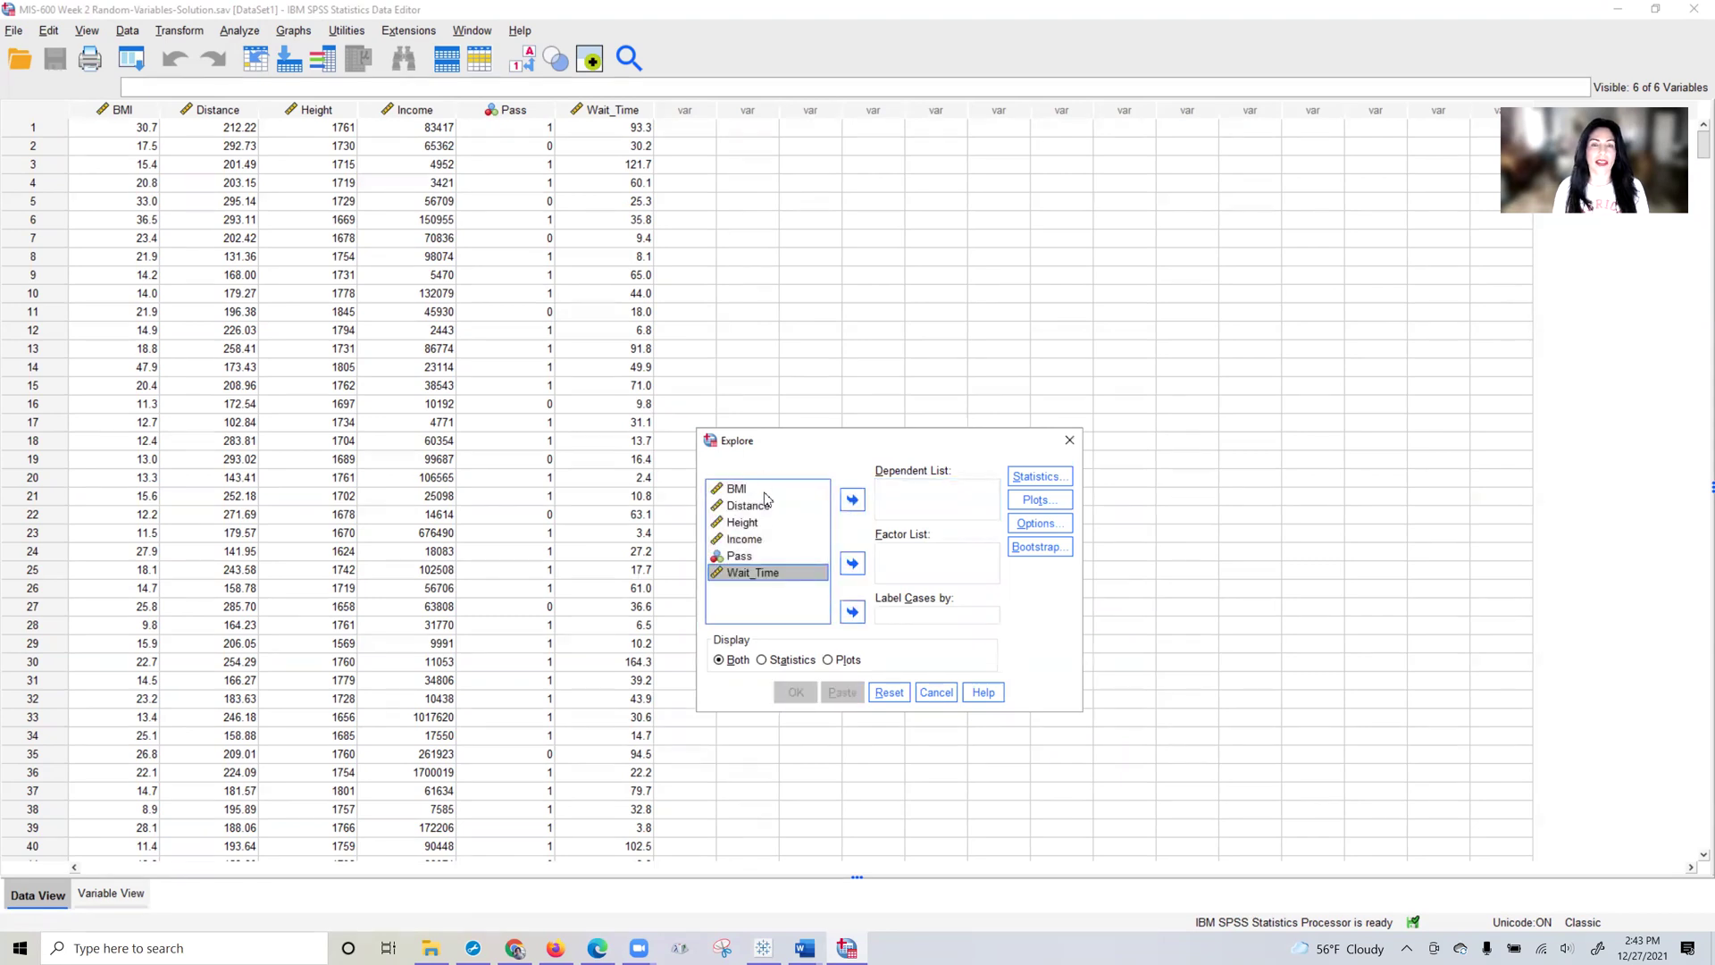
pyautogui.click(755, 490)
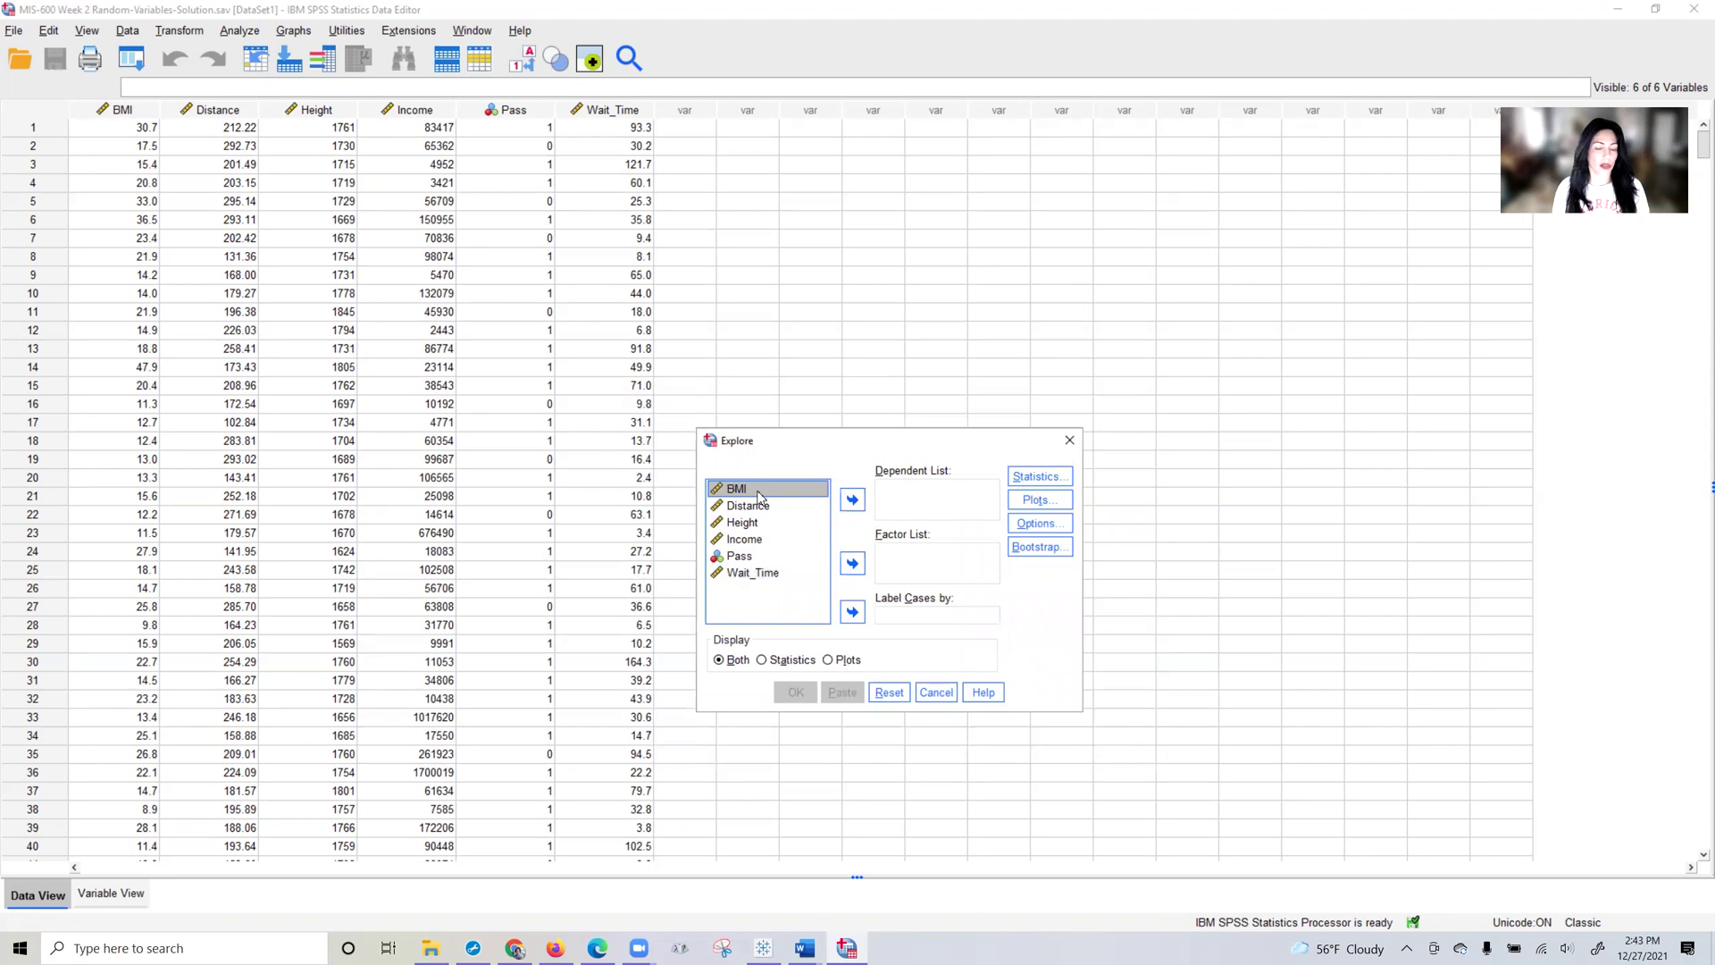
pyautogui.hotkey('shift', 'Down')
pyautogui.hotkey('shift', 'Down')
pyautogui.hotkey('shift', 'Down')
pyautogui.hotkey('shift', 'Down')
pyautogui.hotkey('shift', 'Down')
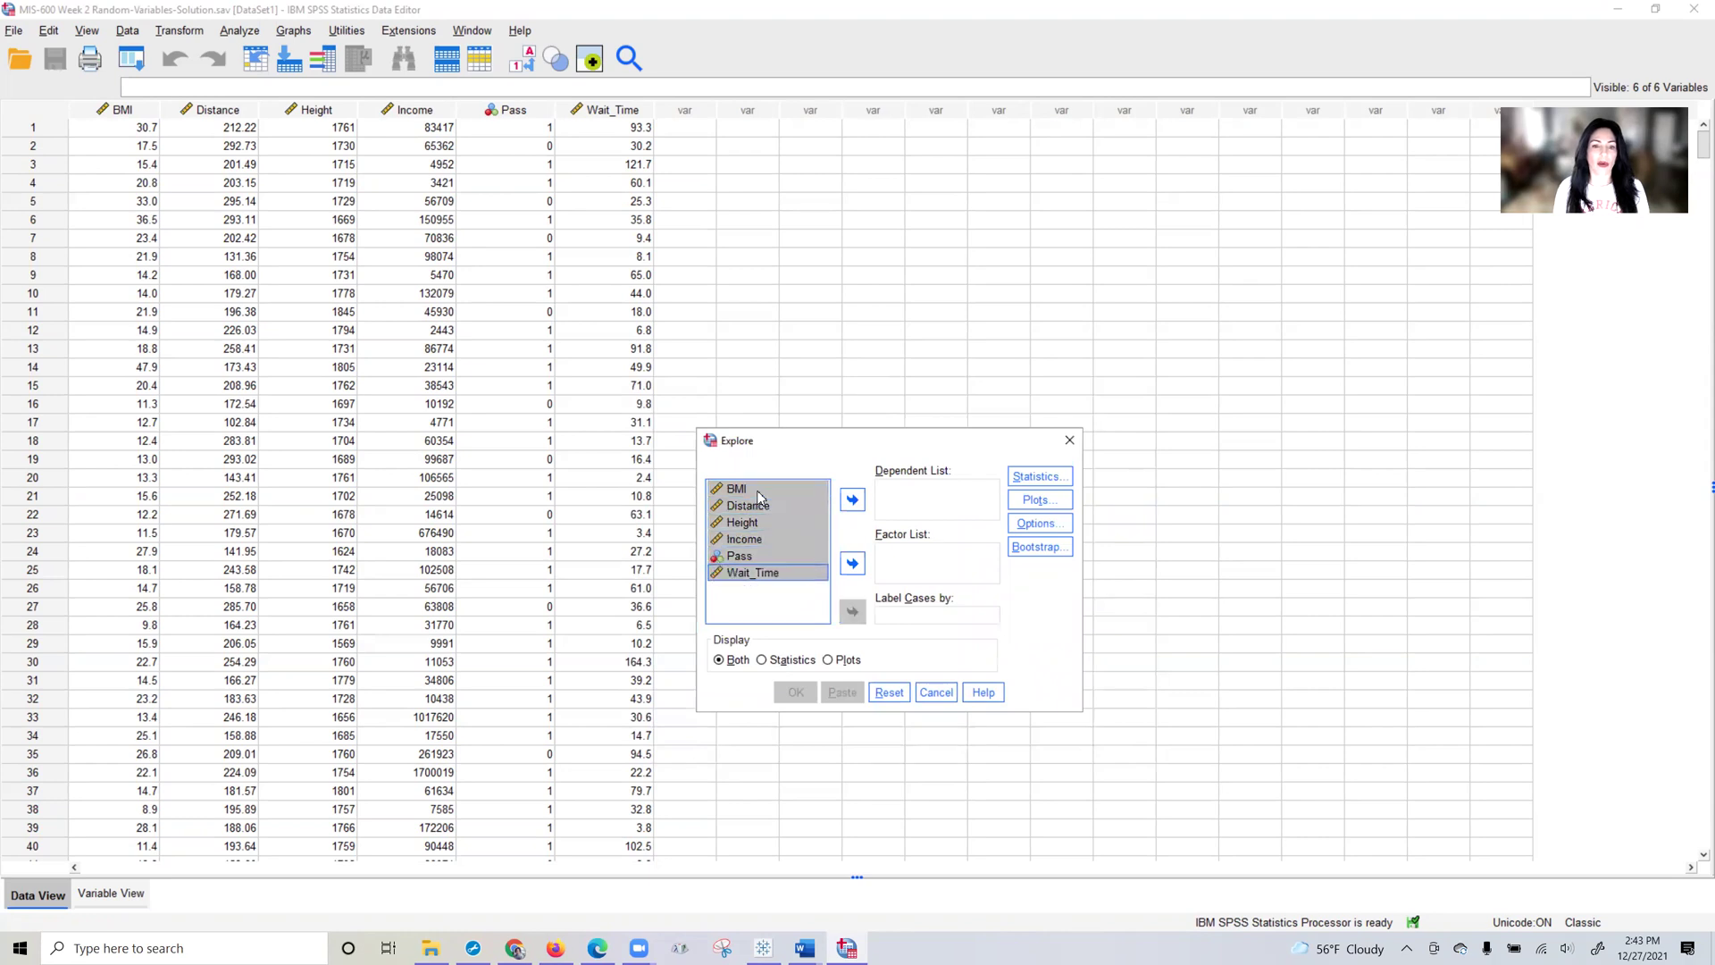
pyautogui.click(853, 502)
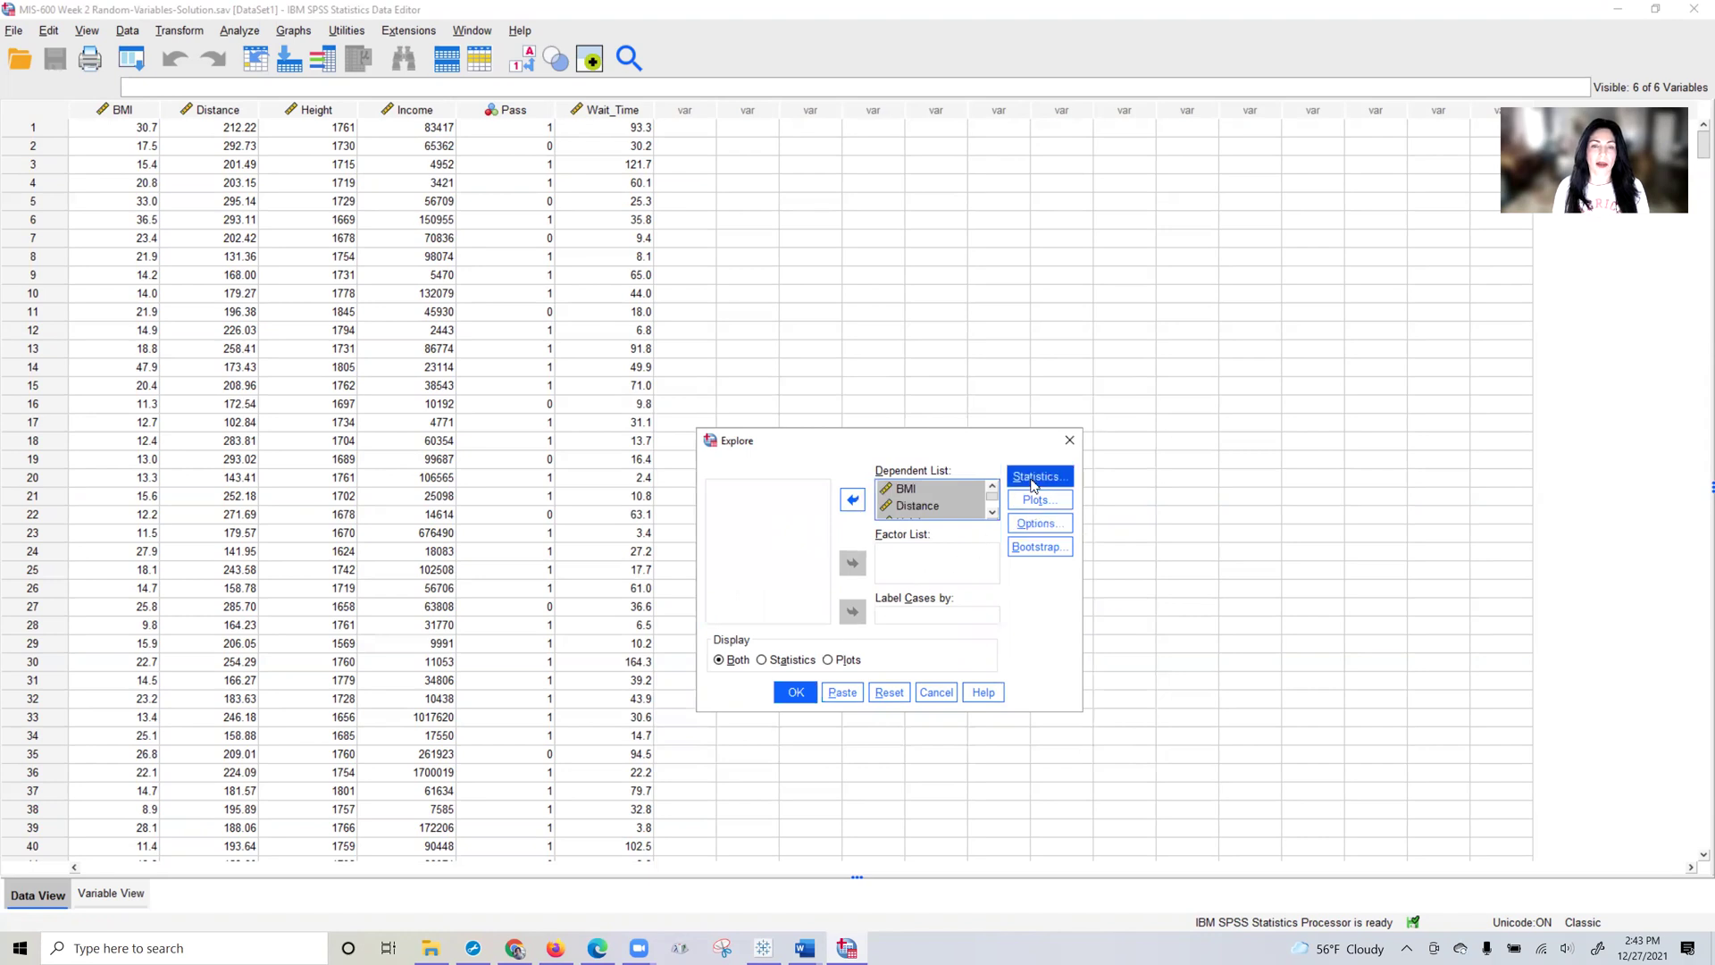
pyautogui.moveTo(897, 442); pyautogui.dragTo(881, 254)
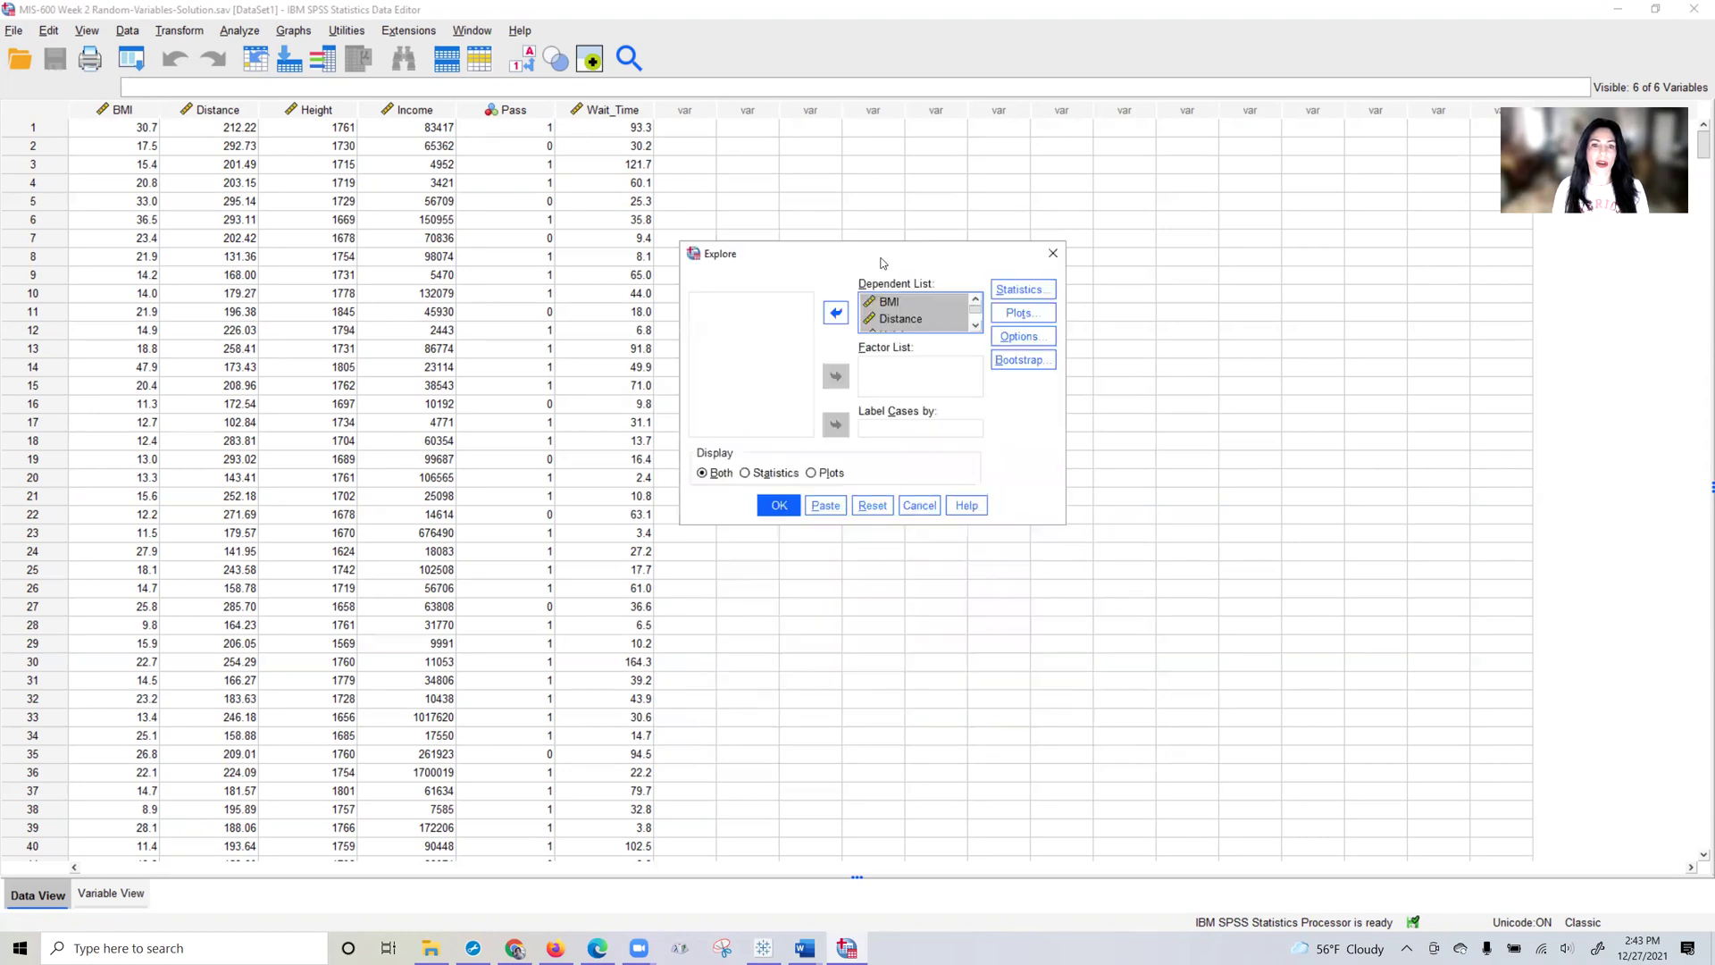
# Keep Descriptives checked with a 95% confidence interval for the mean in Explore Statistics.
pyautogui.click(1021, 291)
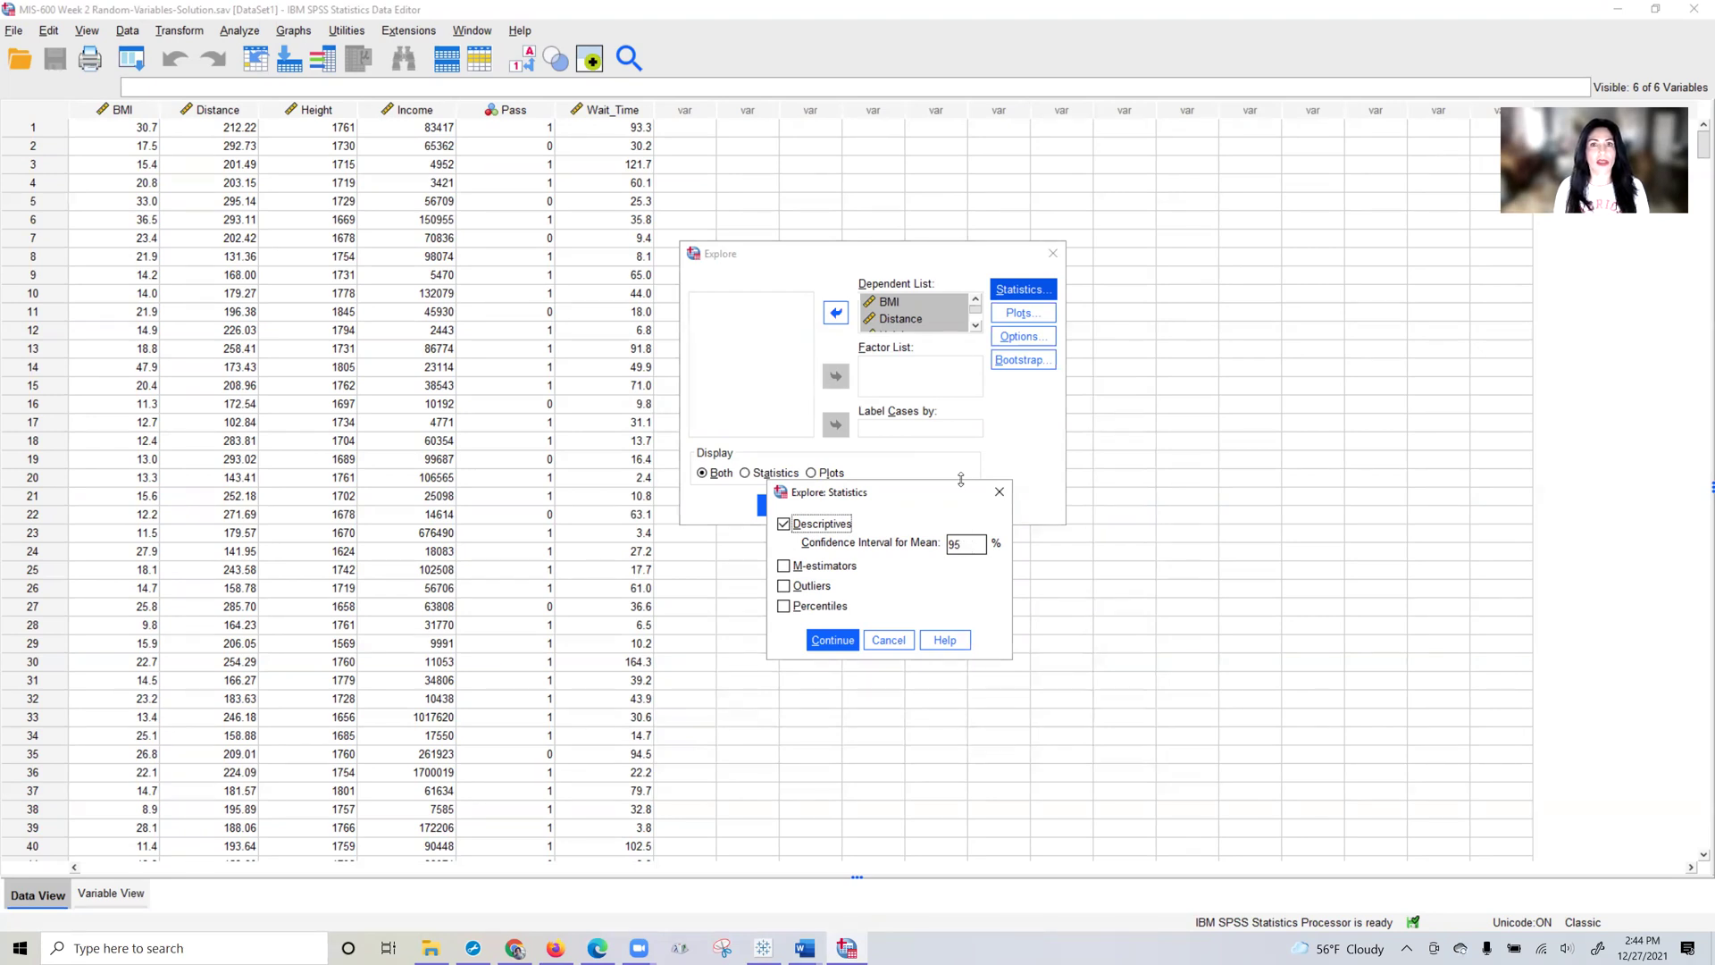
pyautogui.click(830, 640)
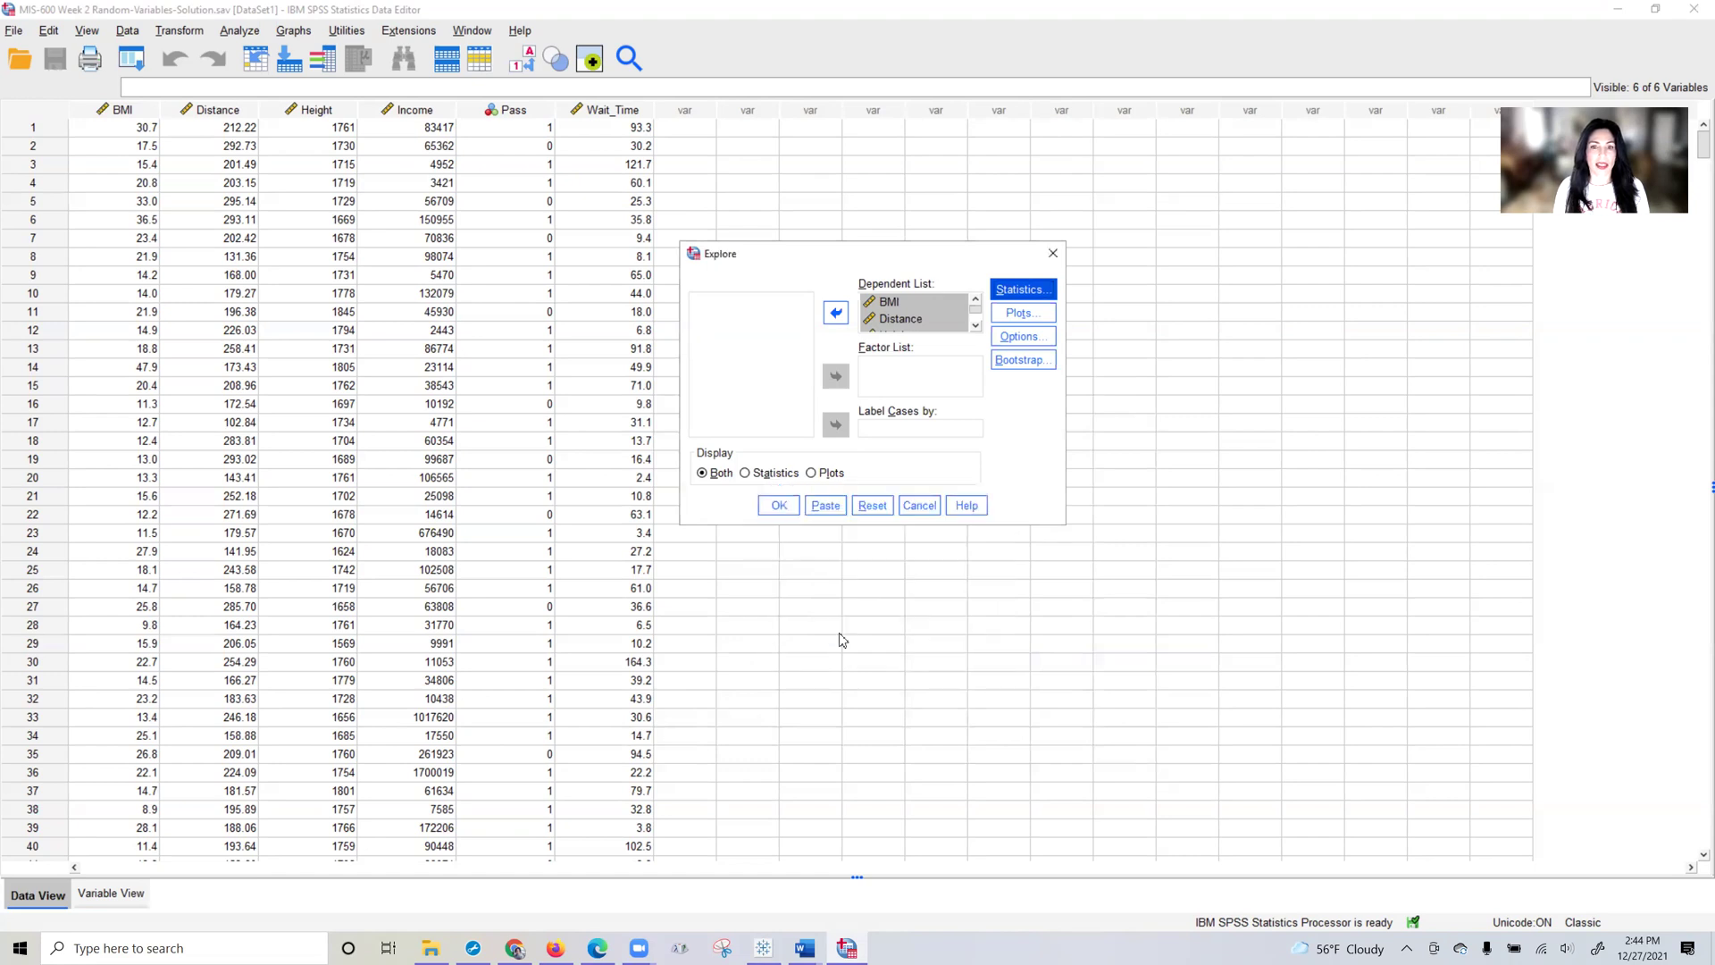
# Set Explore plots to histograms, normality plots with tests and factor-level boxplots.
pyautogui.click(1018, 322)
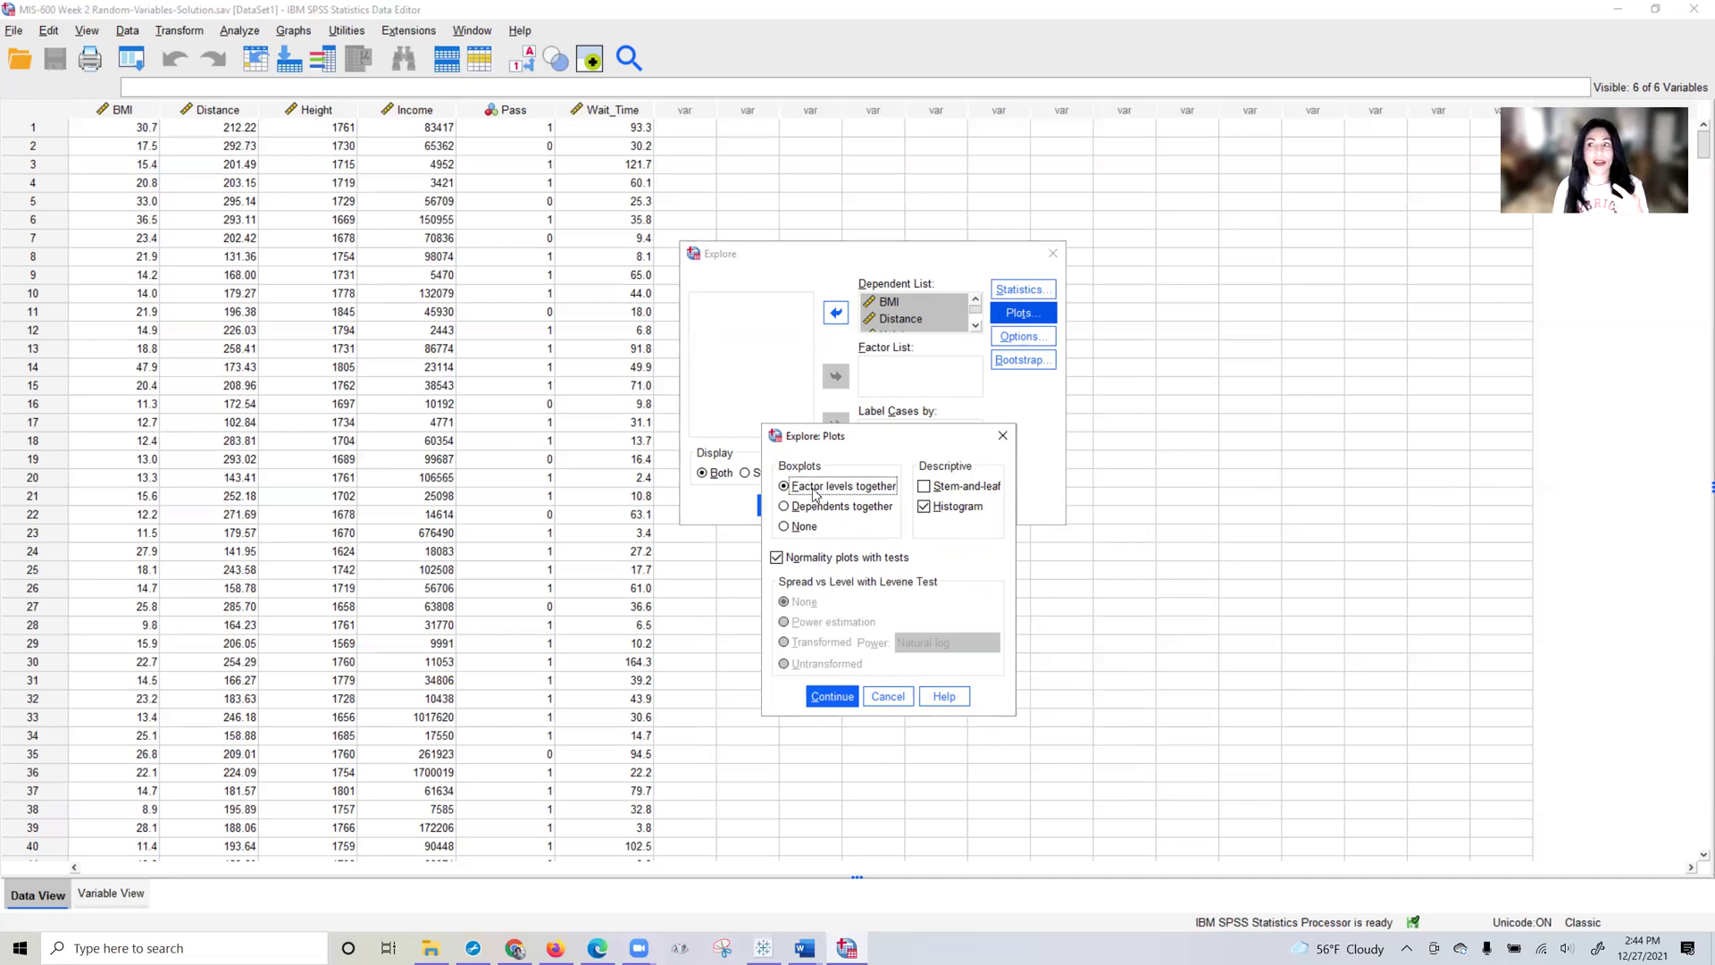
pyautogui.click(832, 696)
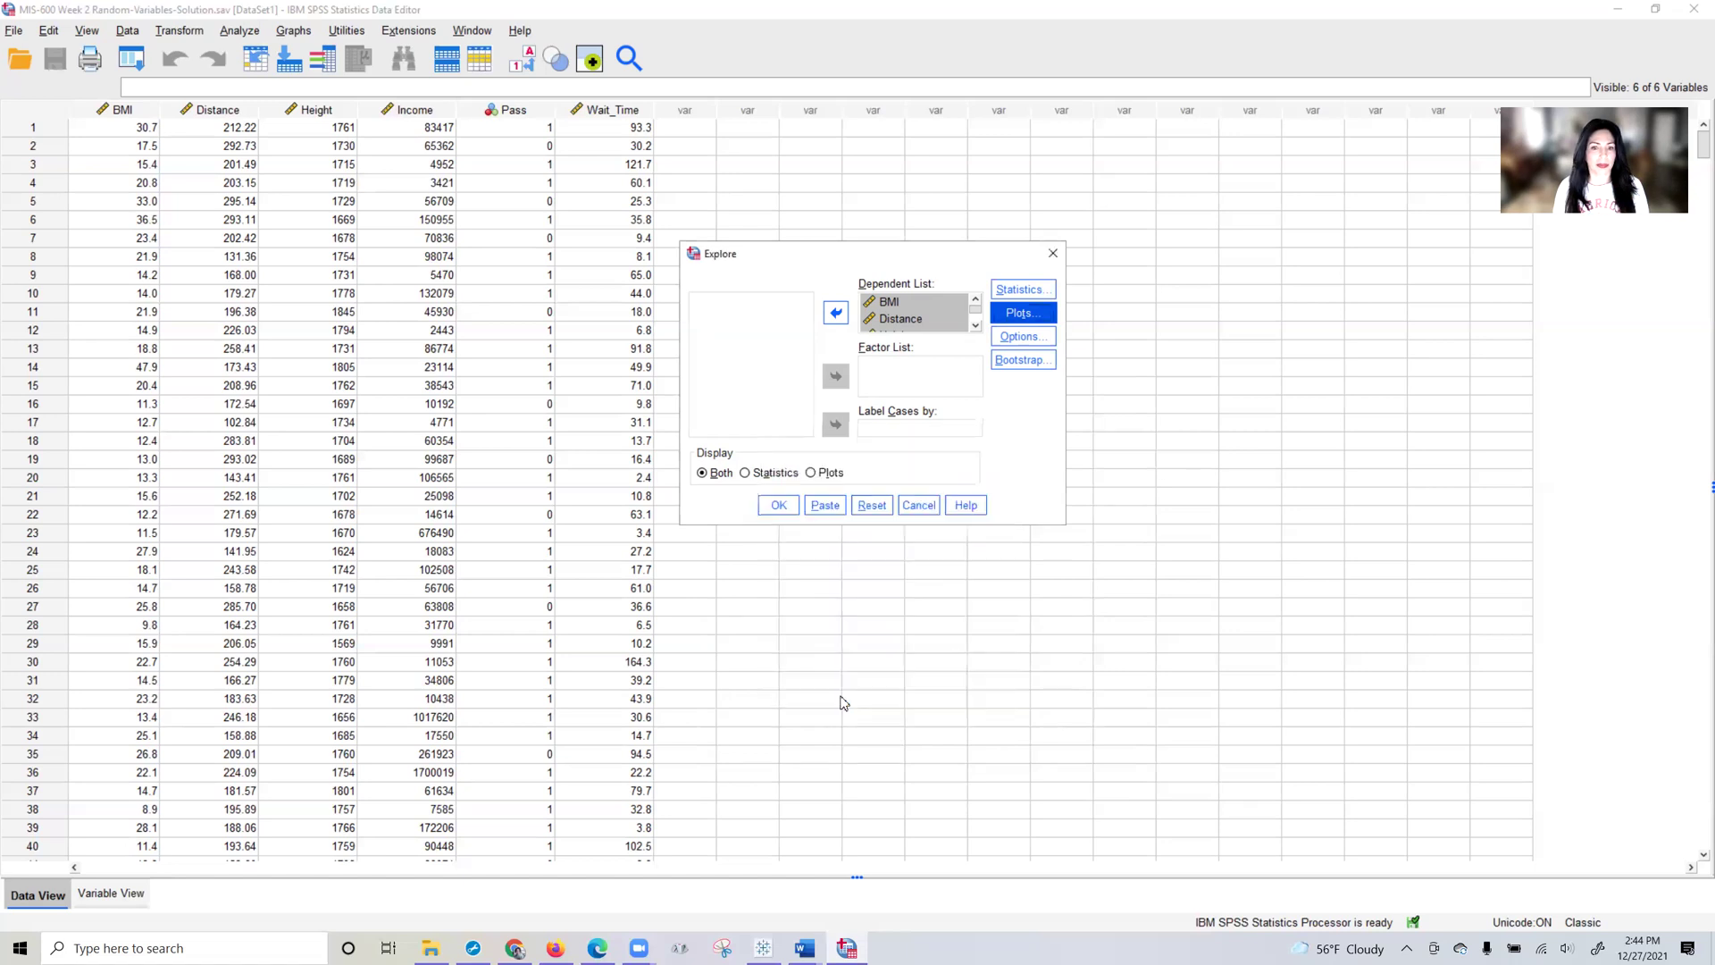
# Run Explore, maximize the output Viewer and scroll through the Descriptives table.
pyautogui.click(784, 509)
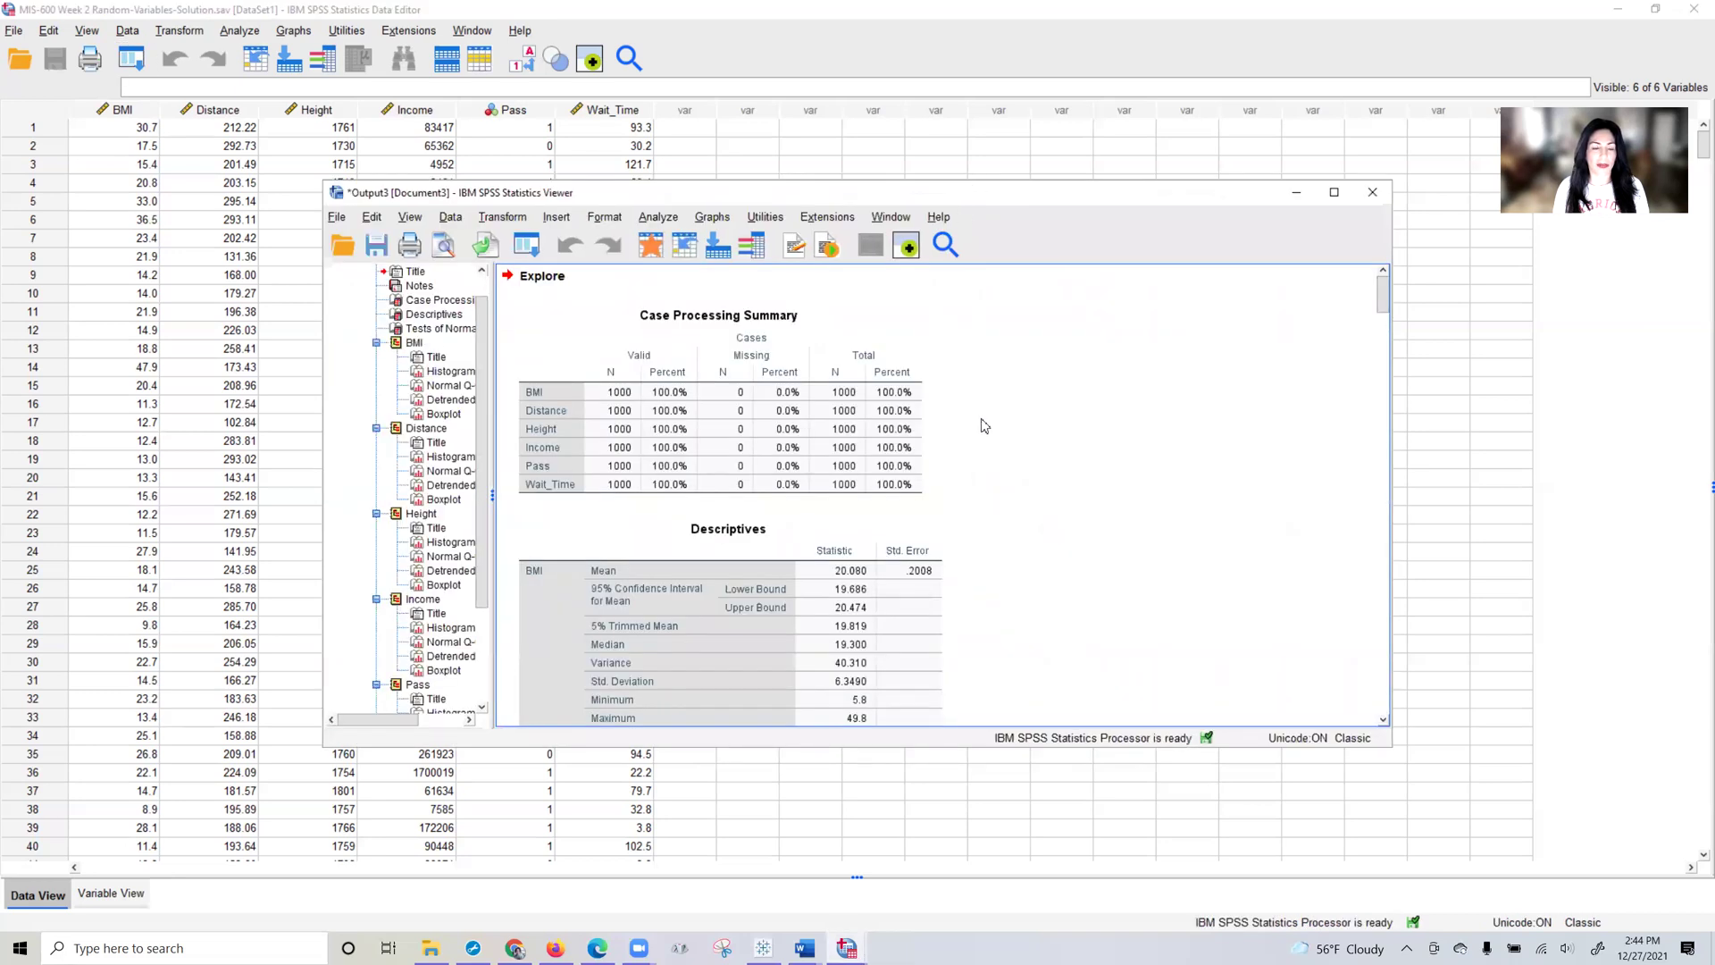
pyautogui.scroll(-2, 985, 425)
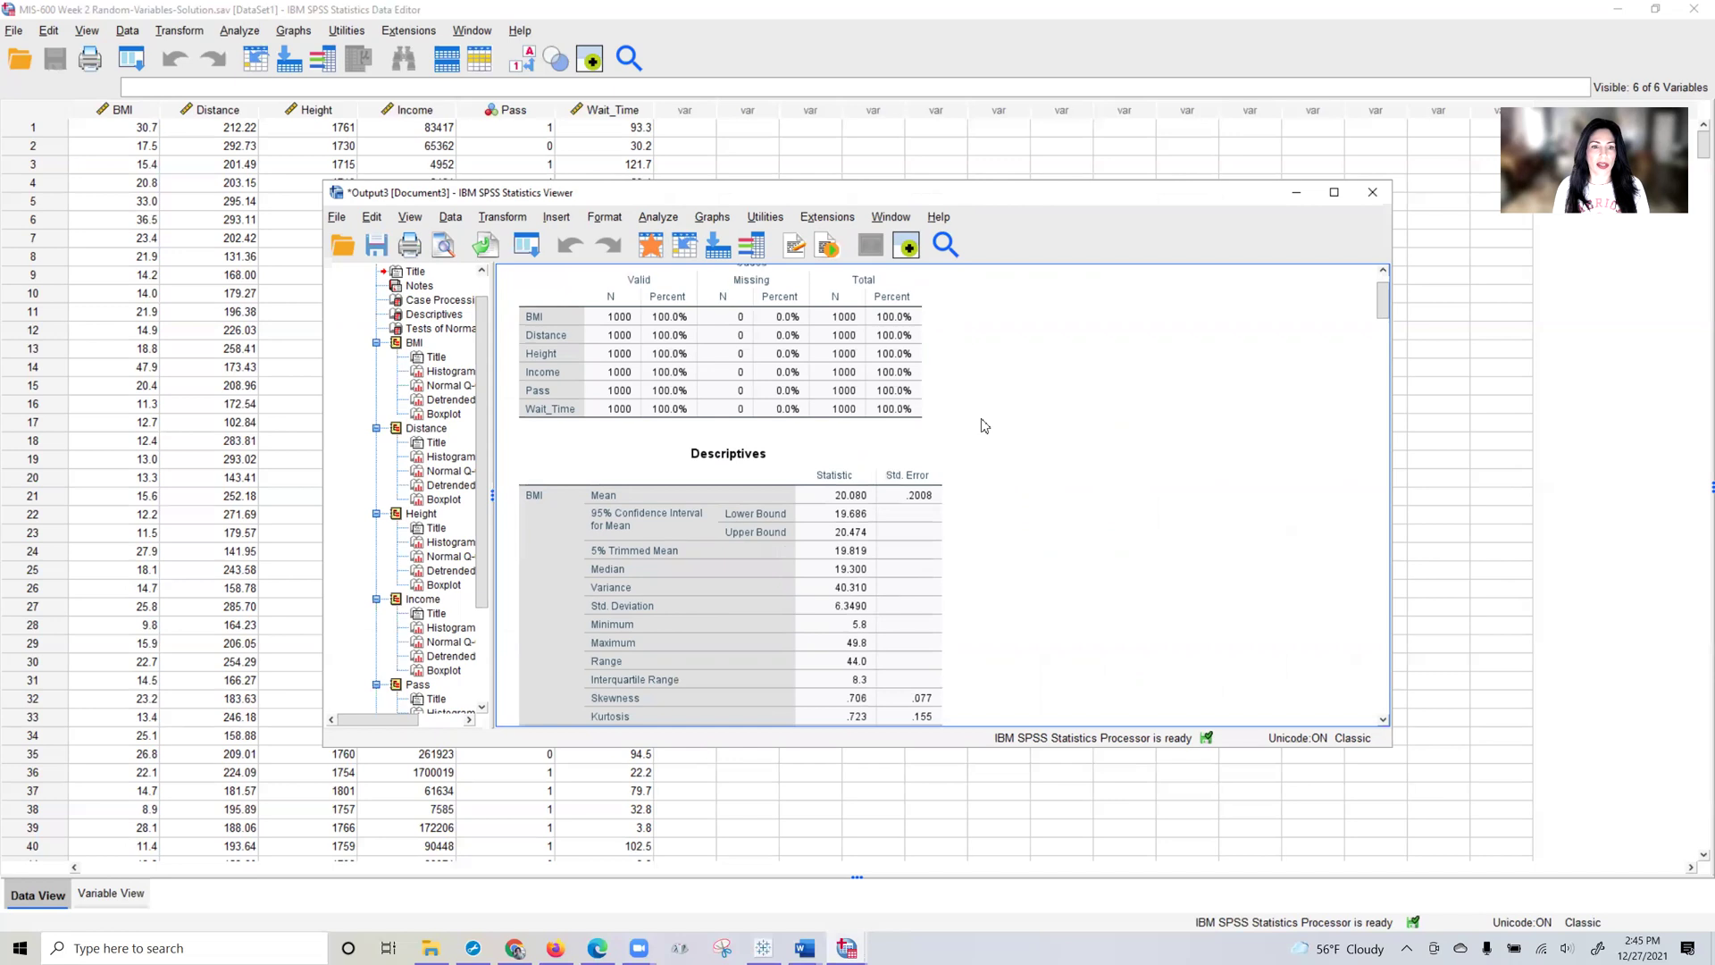
pyautogui.scroll(-2, 985, 425)
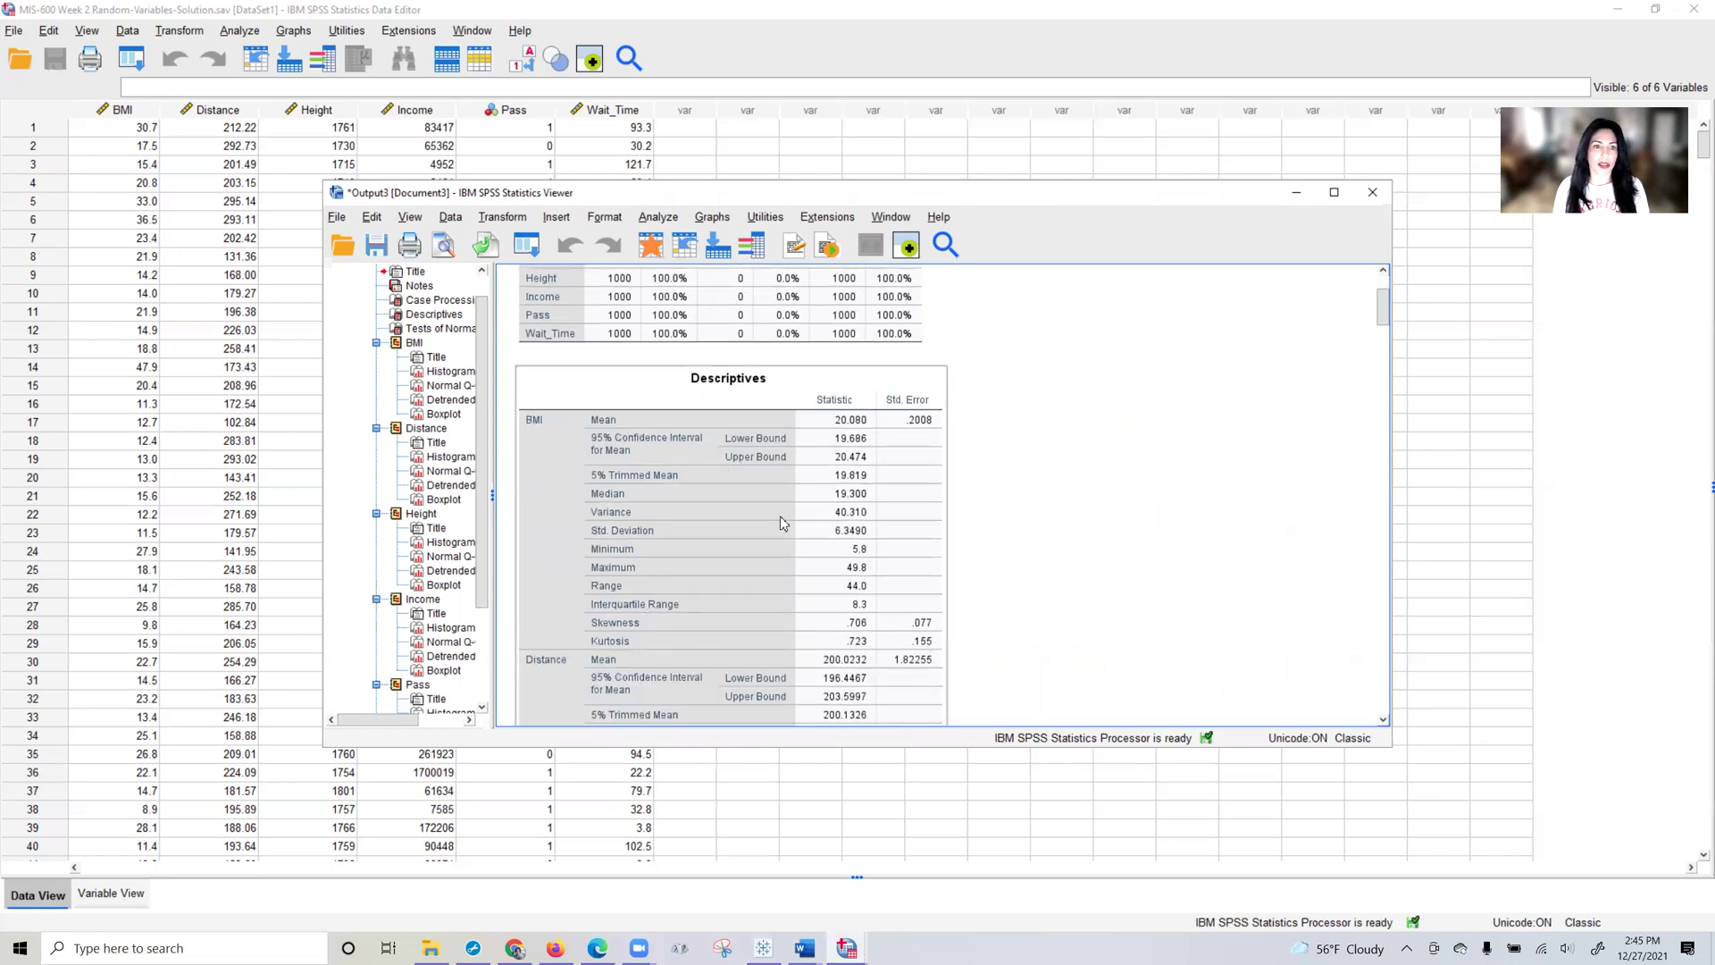
pyautogui.click(1333, 192)
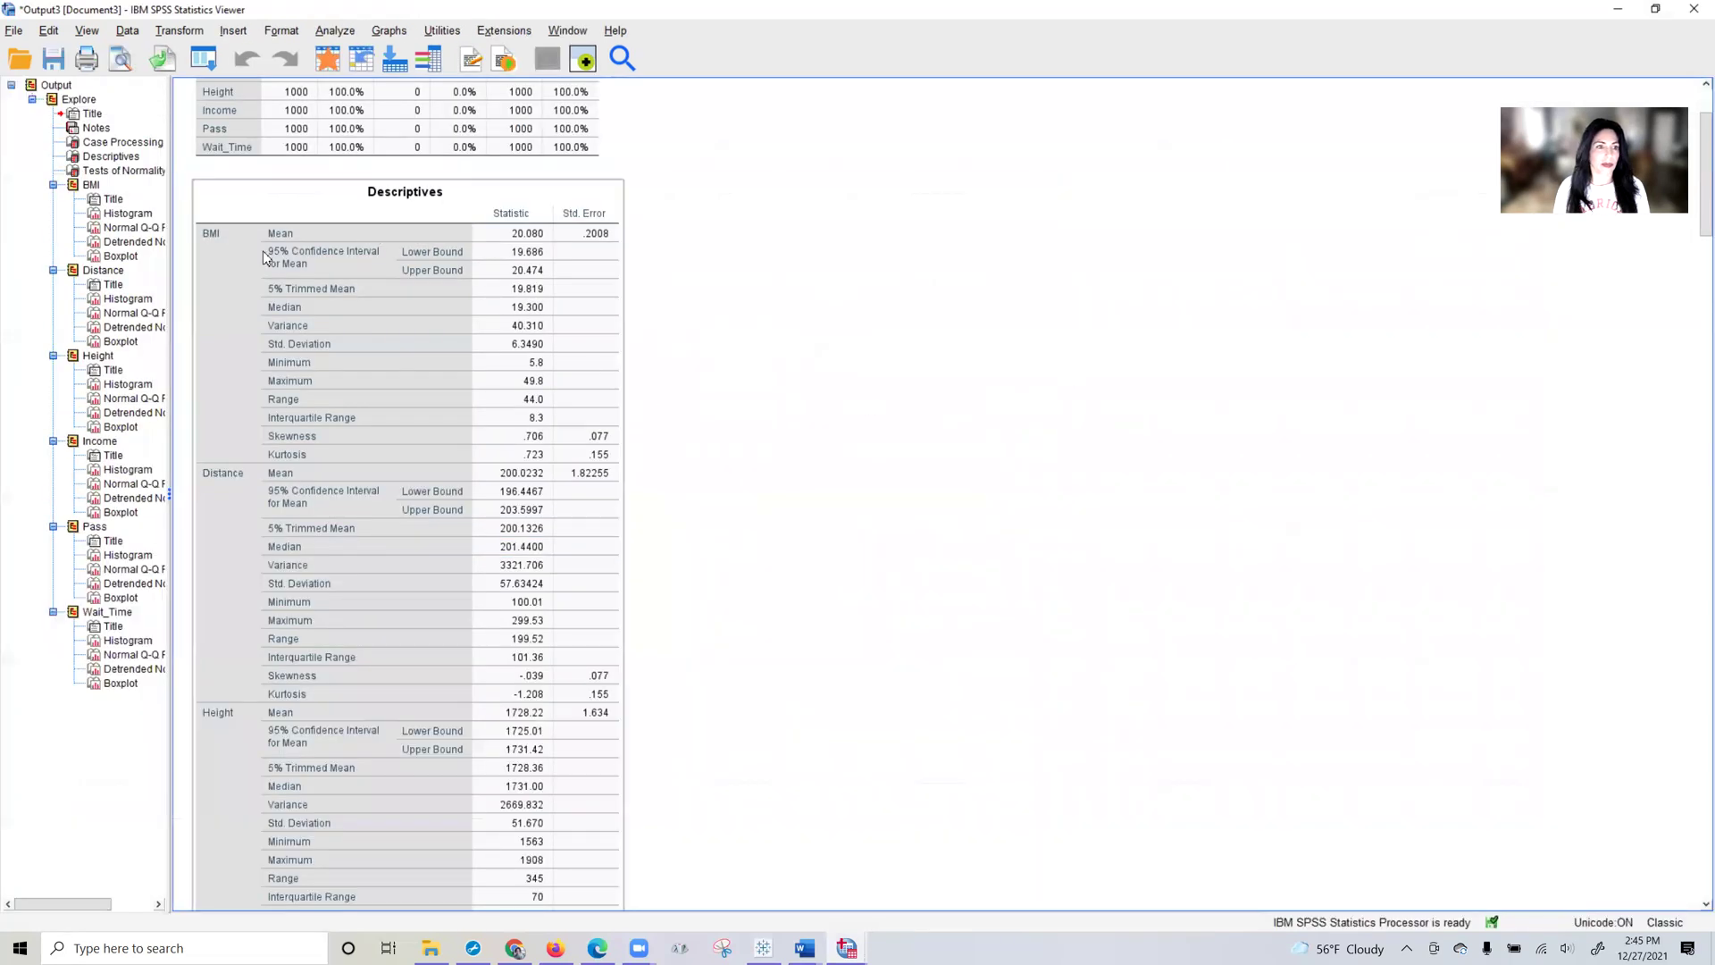
pyautogui.scroll(-6, 537, 384)
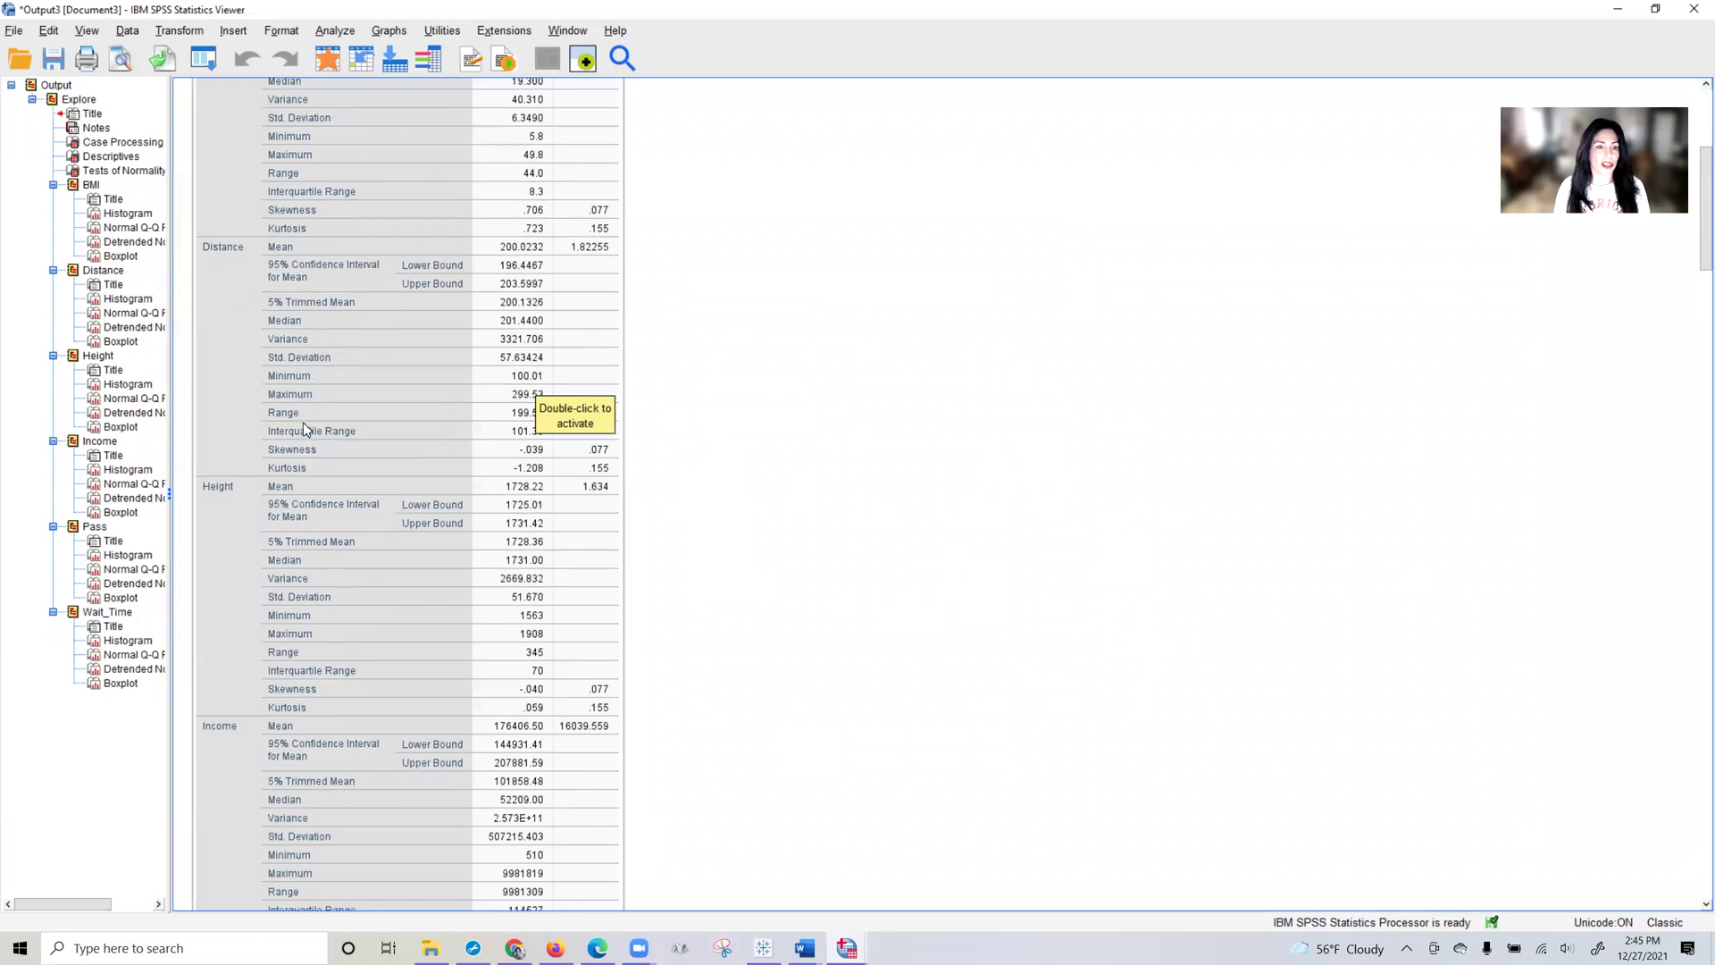
pyautogui.scroll(-10, 469, 534)
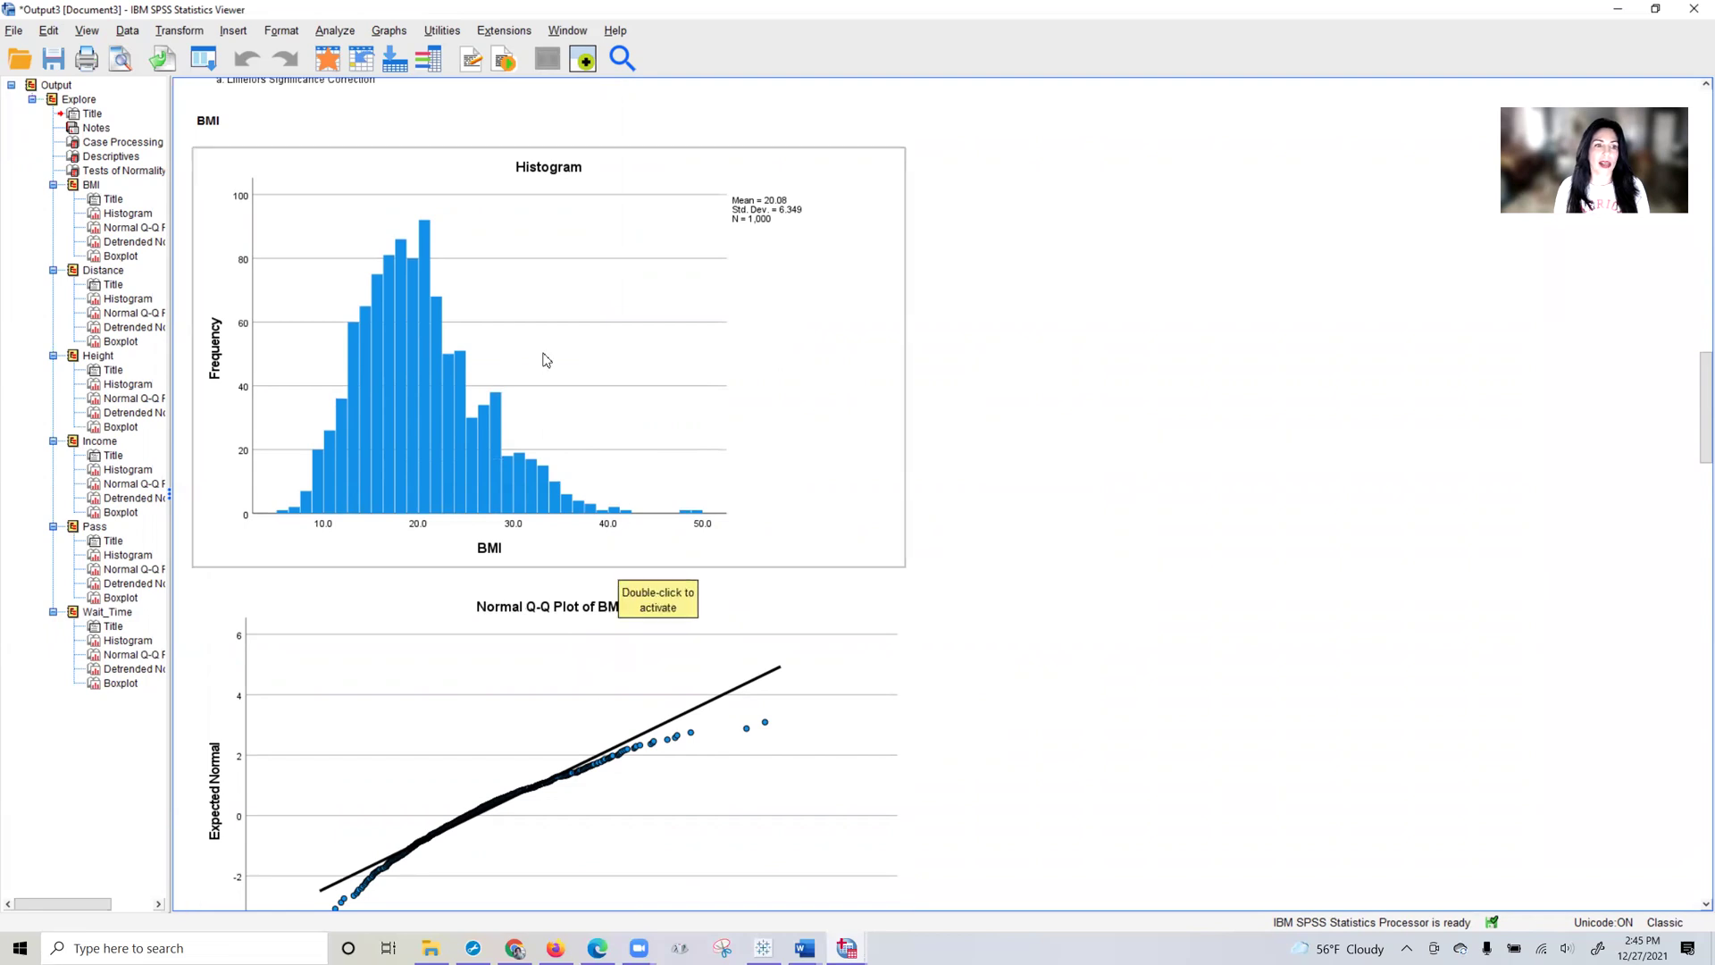
# Scroll through BMI's histogram, normal and detrended Q-Q plots and its boxplot.
pyautogui.scroll(-2, 600, 717)
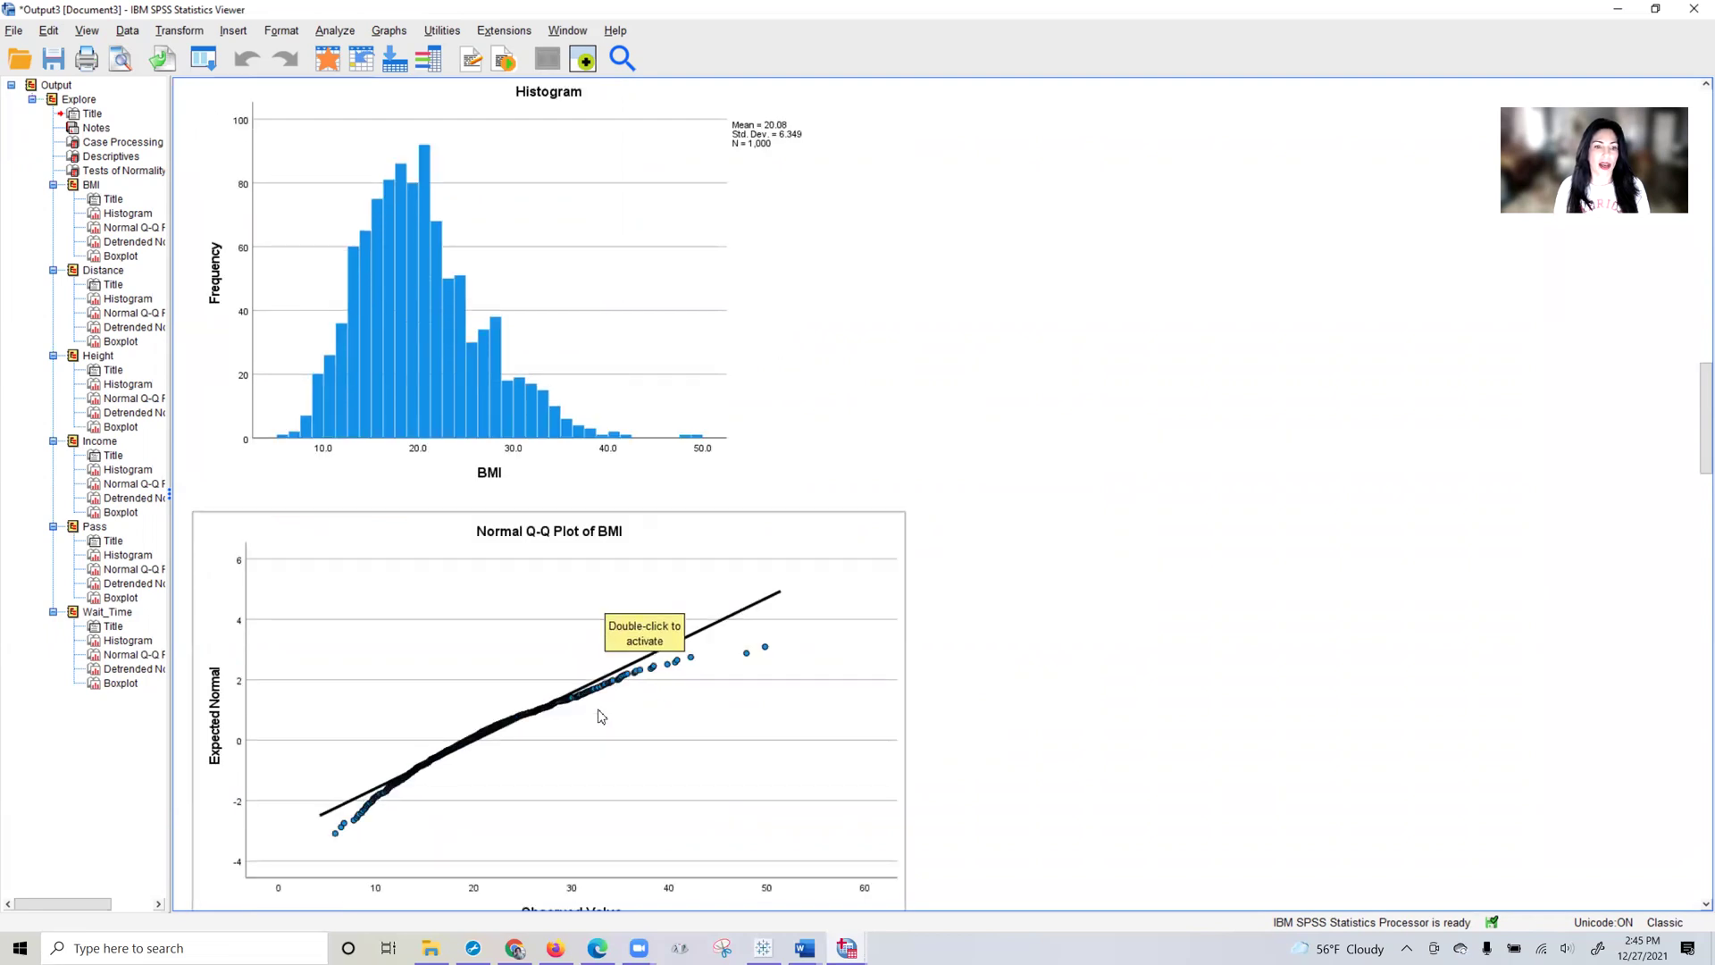
pyautogui.scroll(-12, 600, 716)
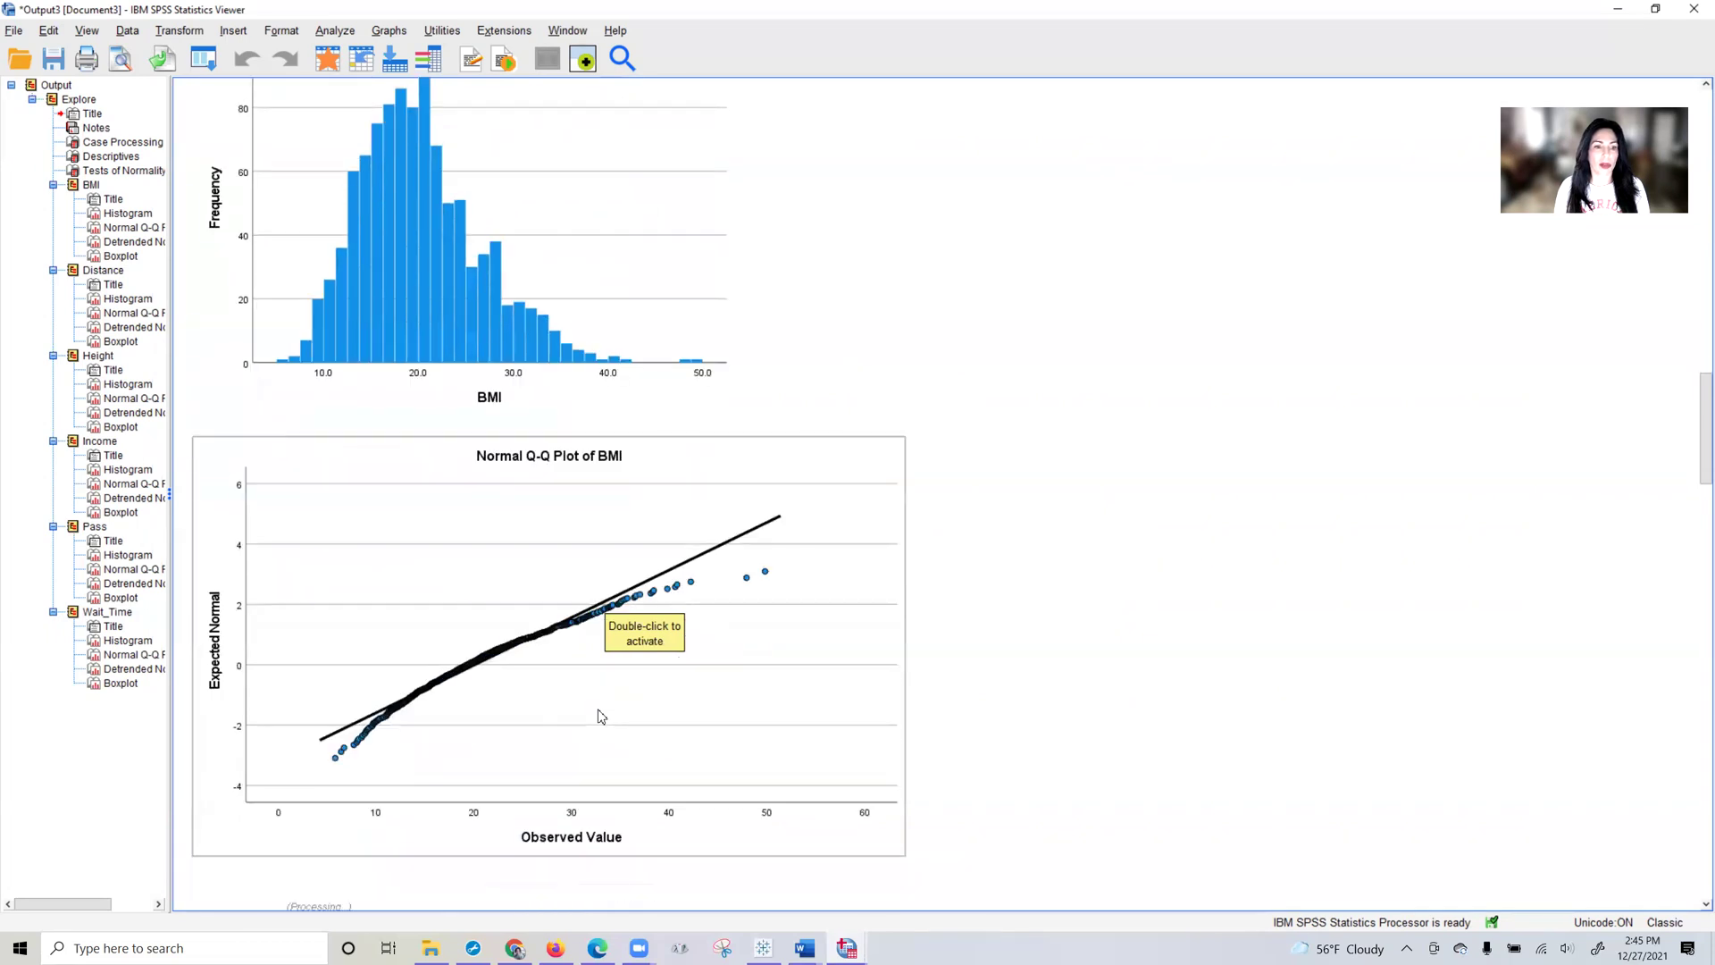
pyautogui.scroll(-4, 601, 717)
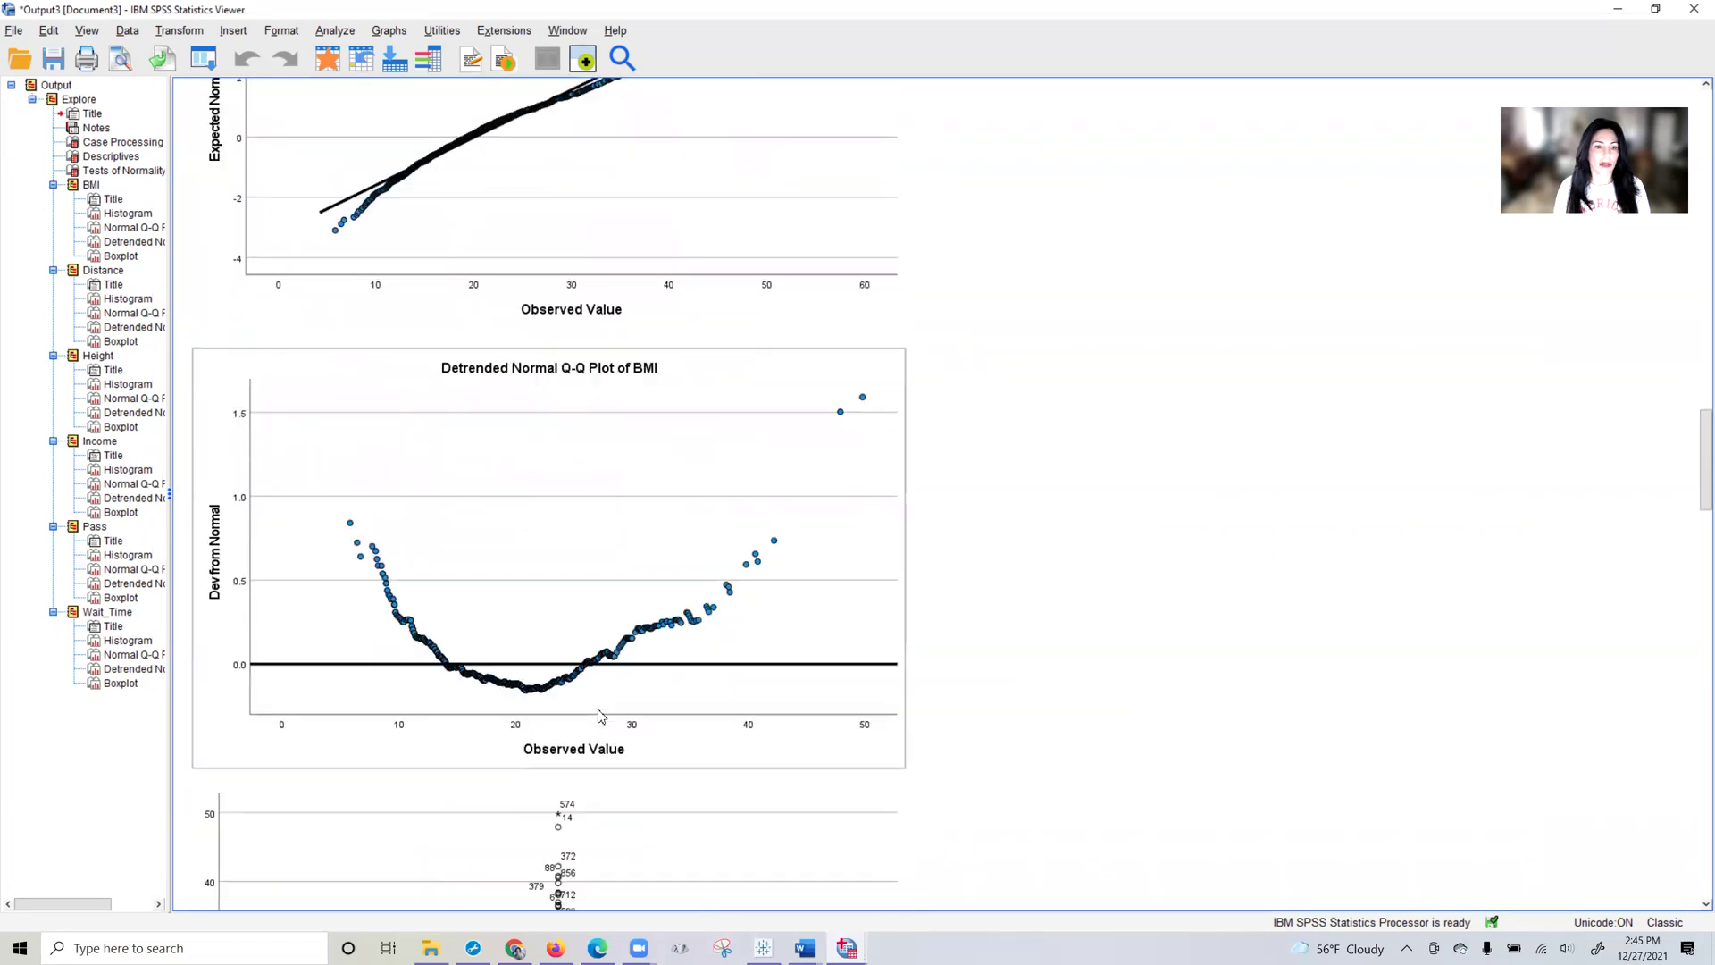
pyautogui.scroll(-10, 601, 716)
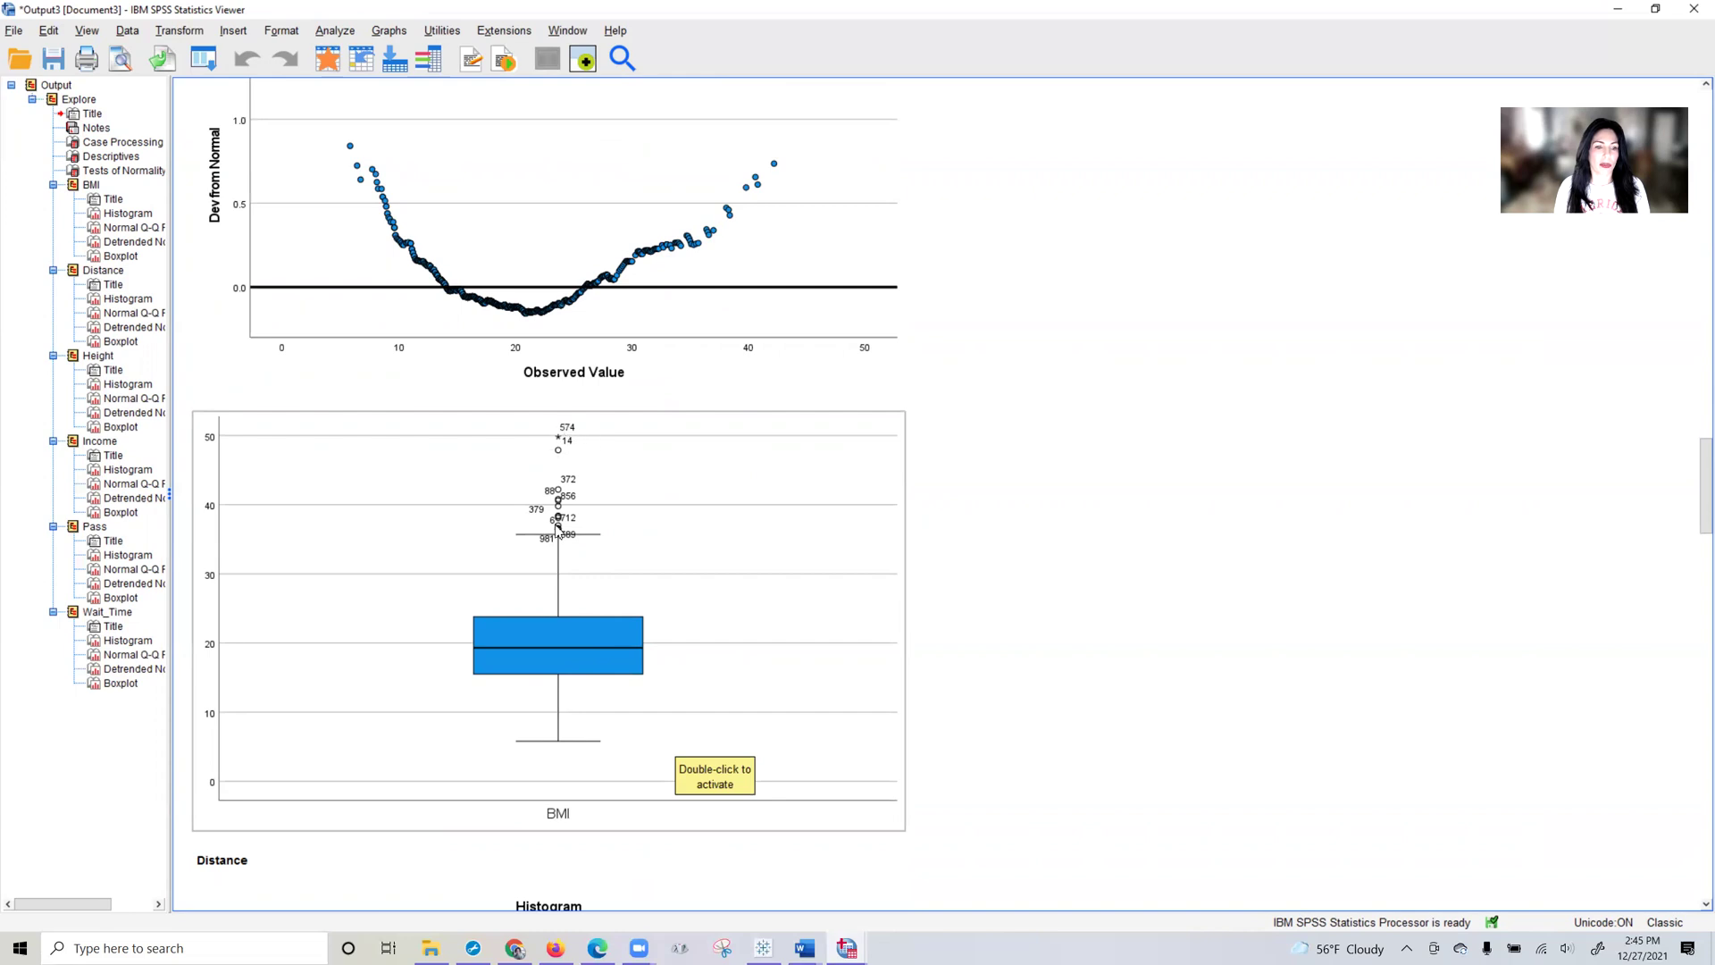
pyautogui.scroll(-3, 649, 607)
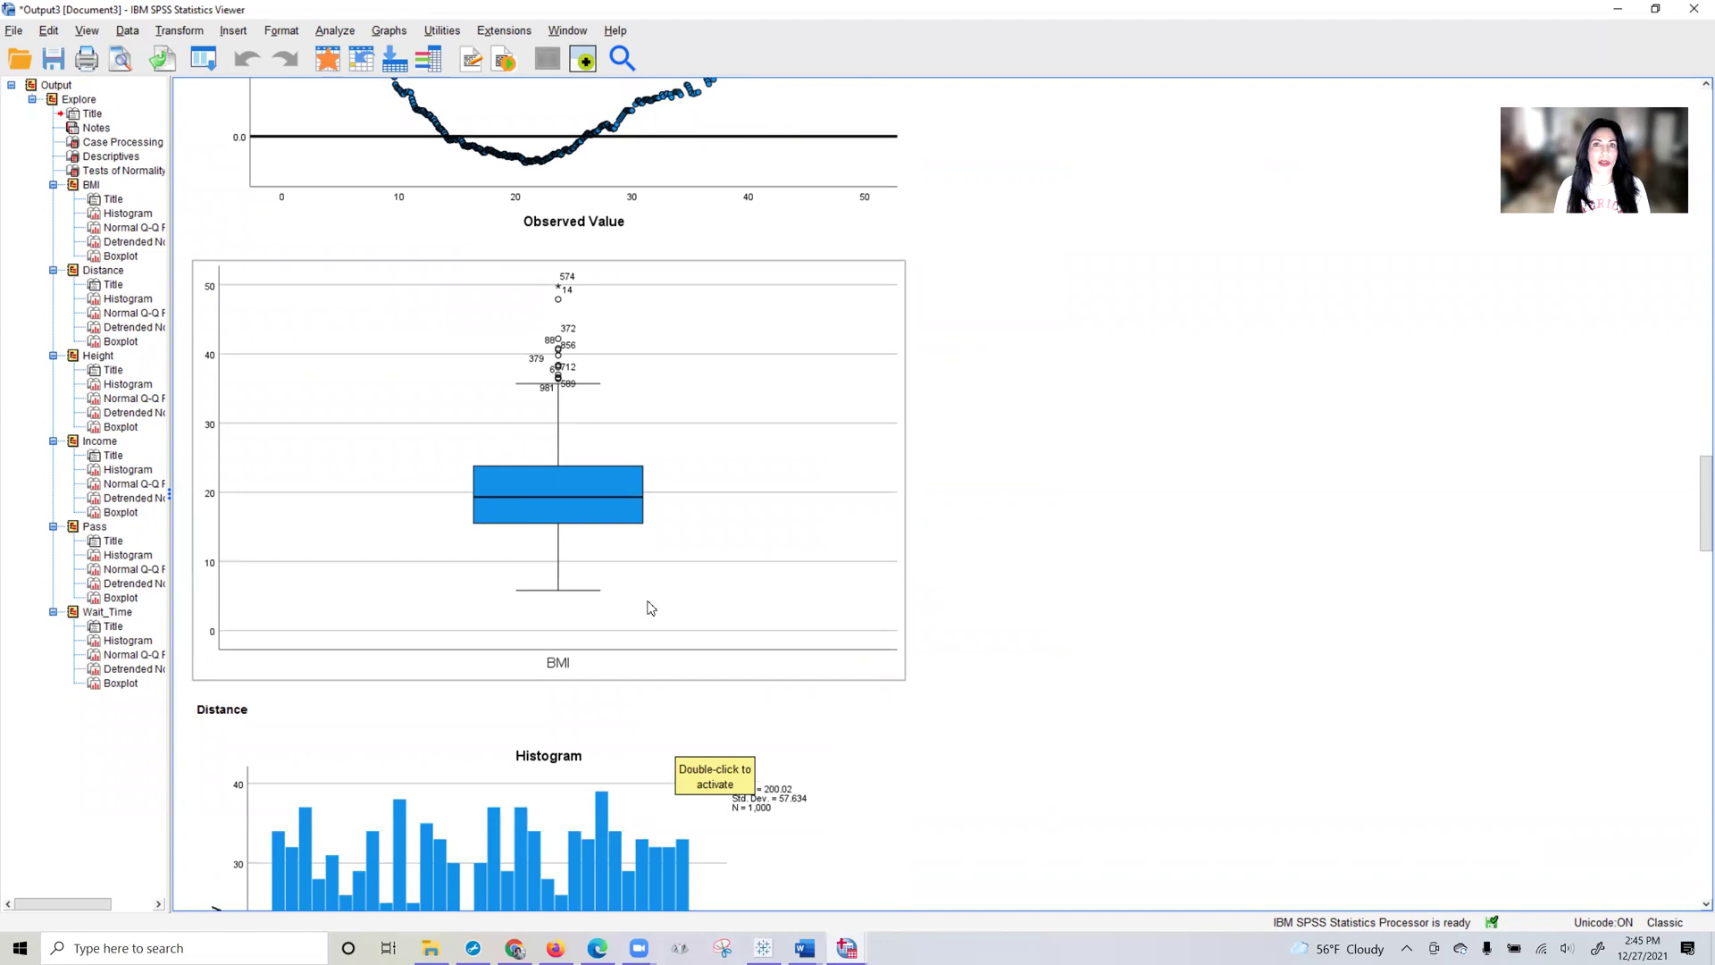
# Scroll through Distance's plots, then back up to its Normal Q-Q Plot.
pyautogui.scroll(-3, 684, 516)
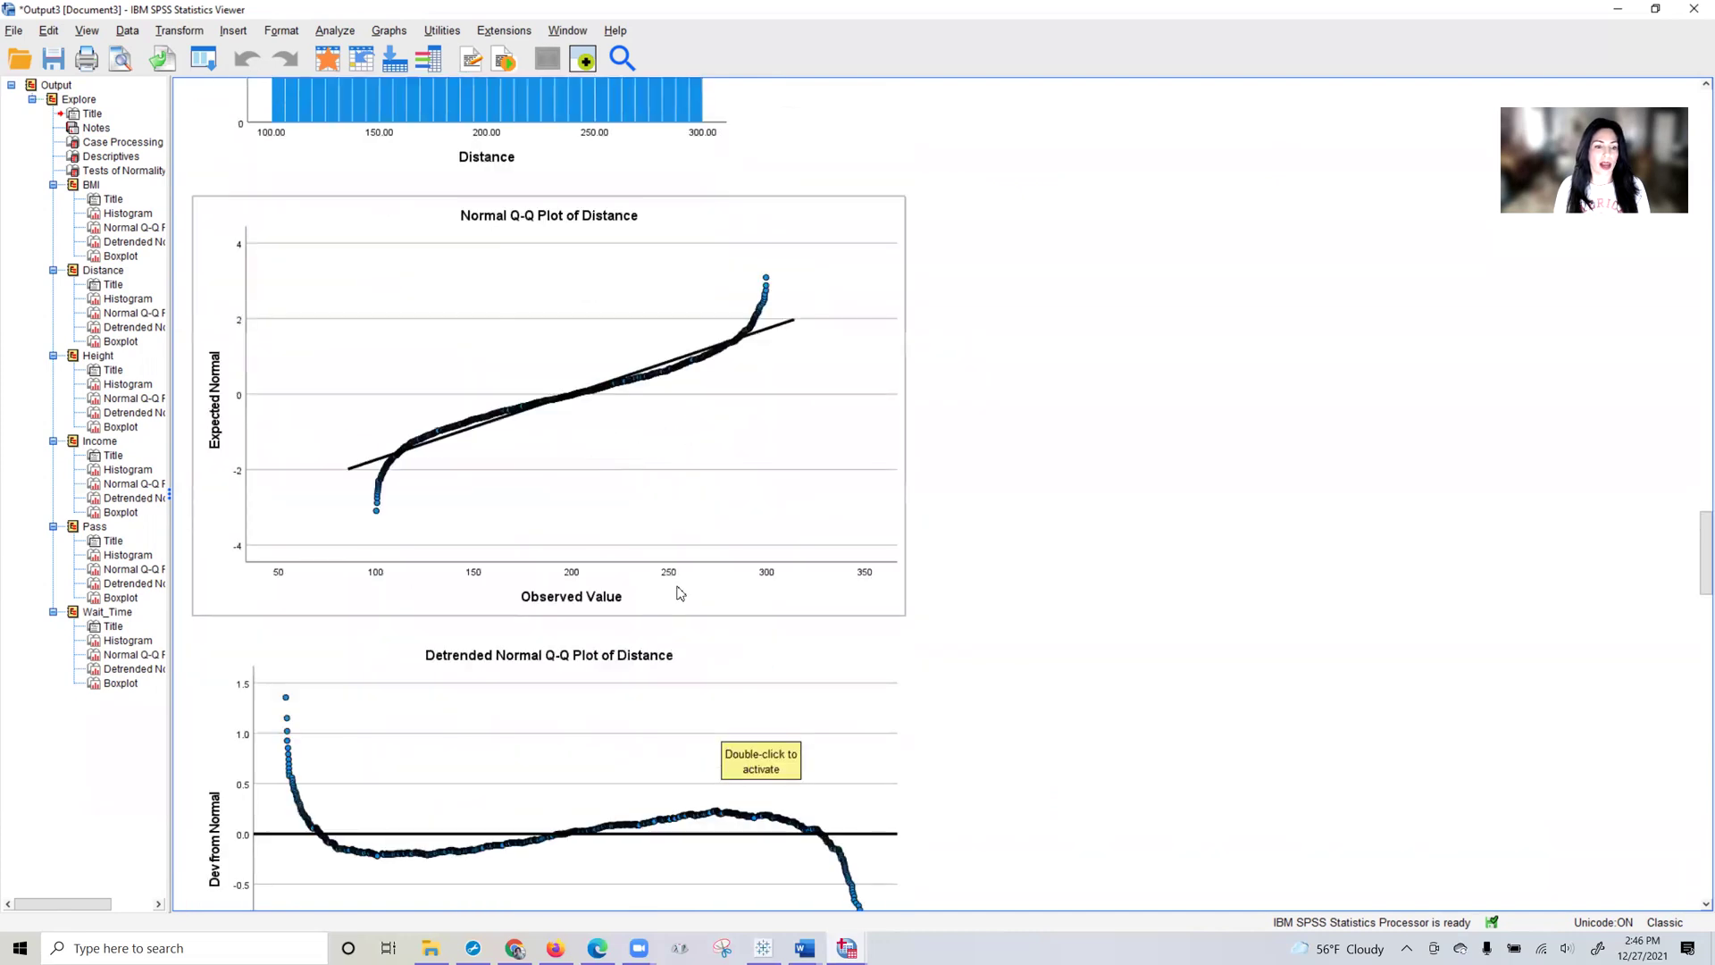
pyautogui.scroll(-7, 679, 591)
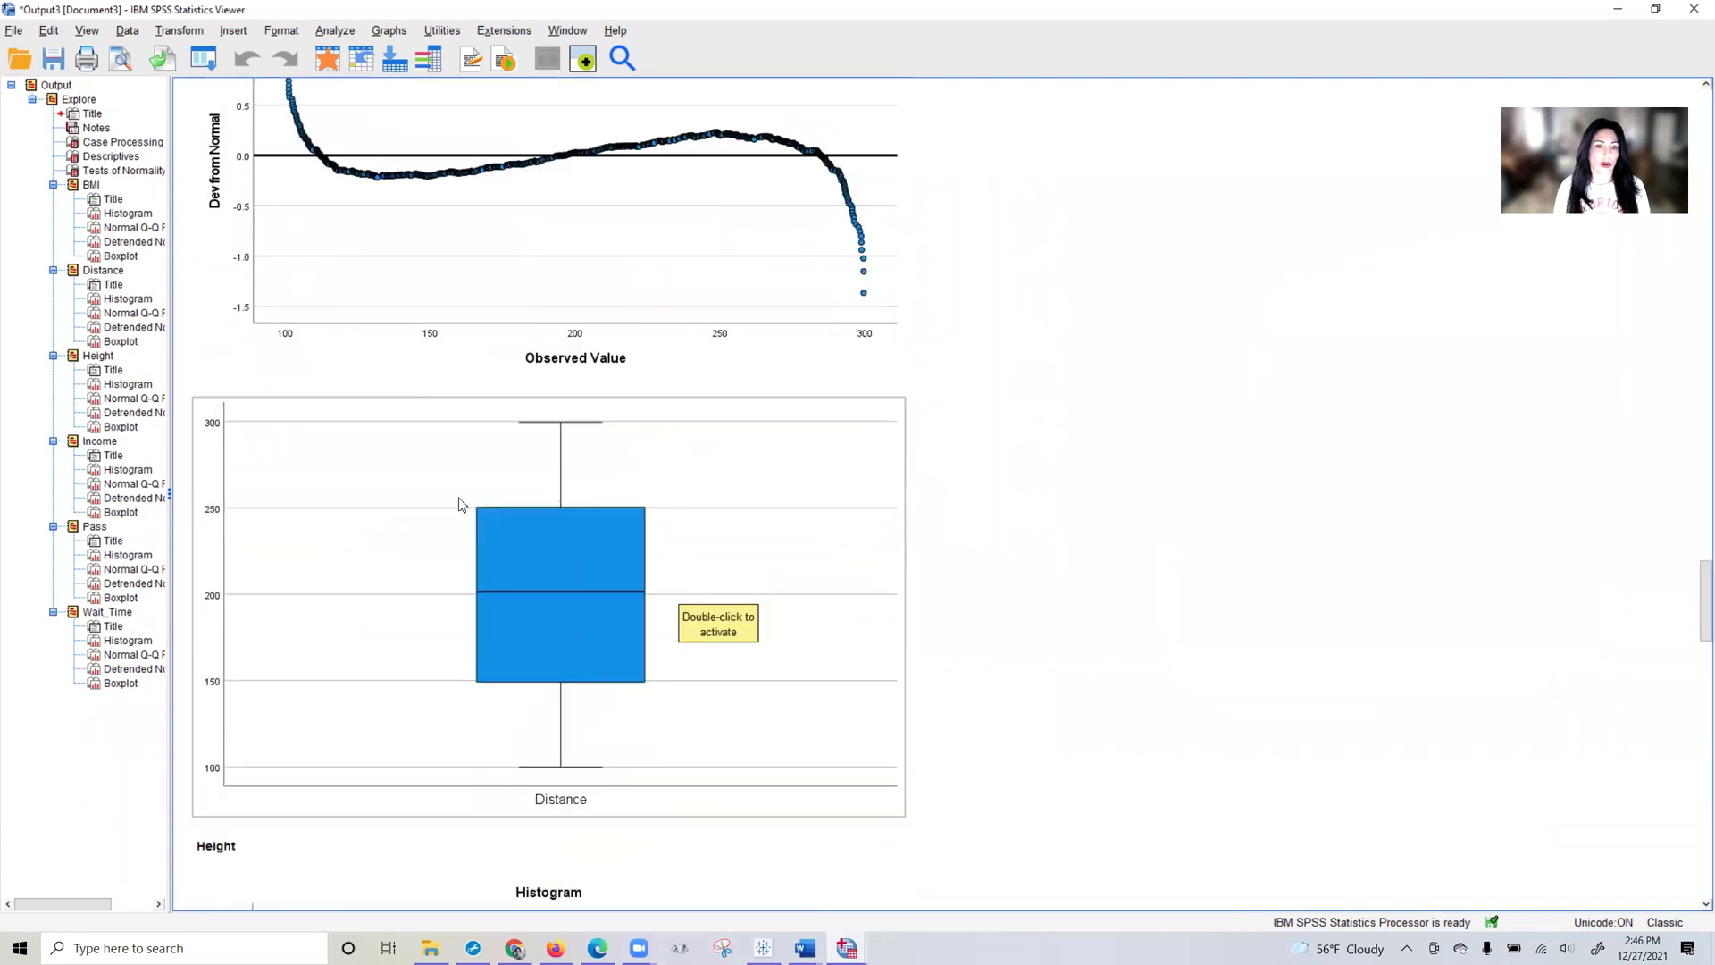
pyautogui.scroll(-1, 746, 606)
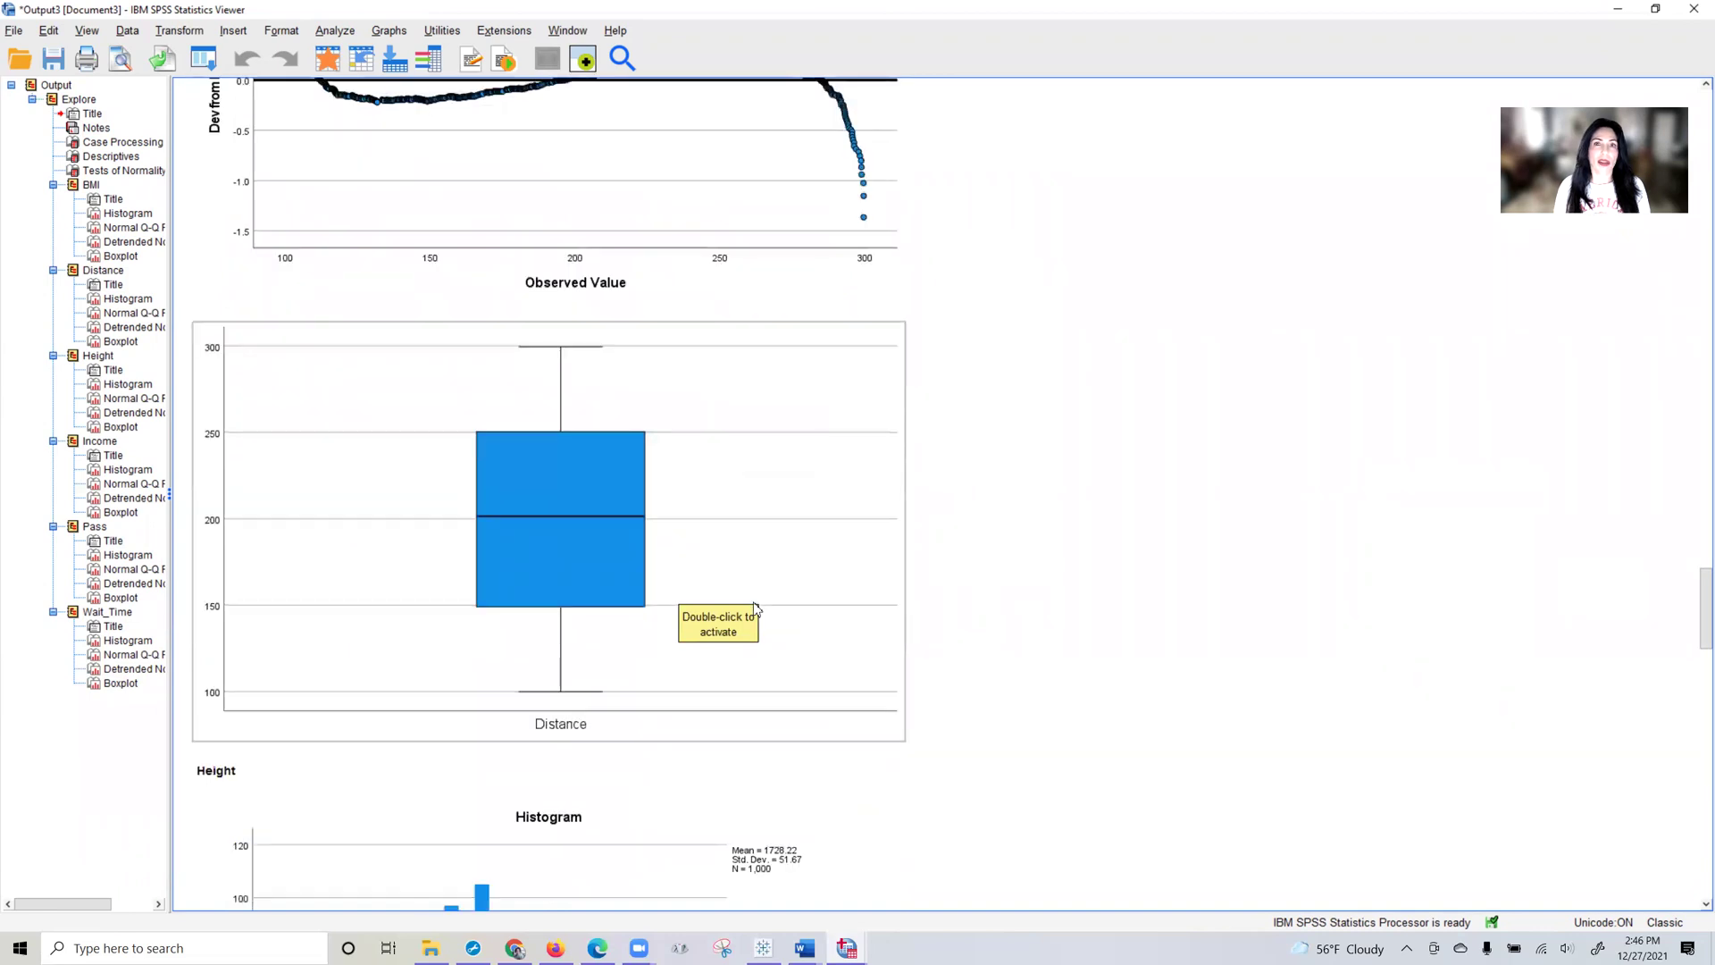
pyautogui.scroll(7, 755, 607)
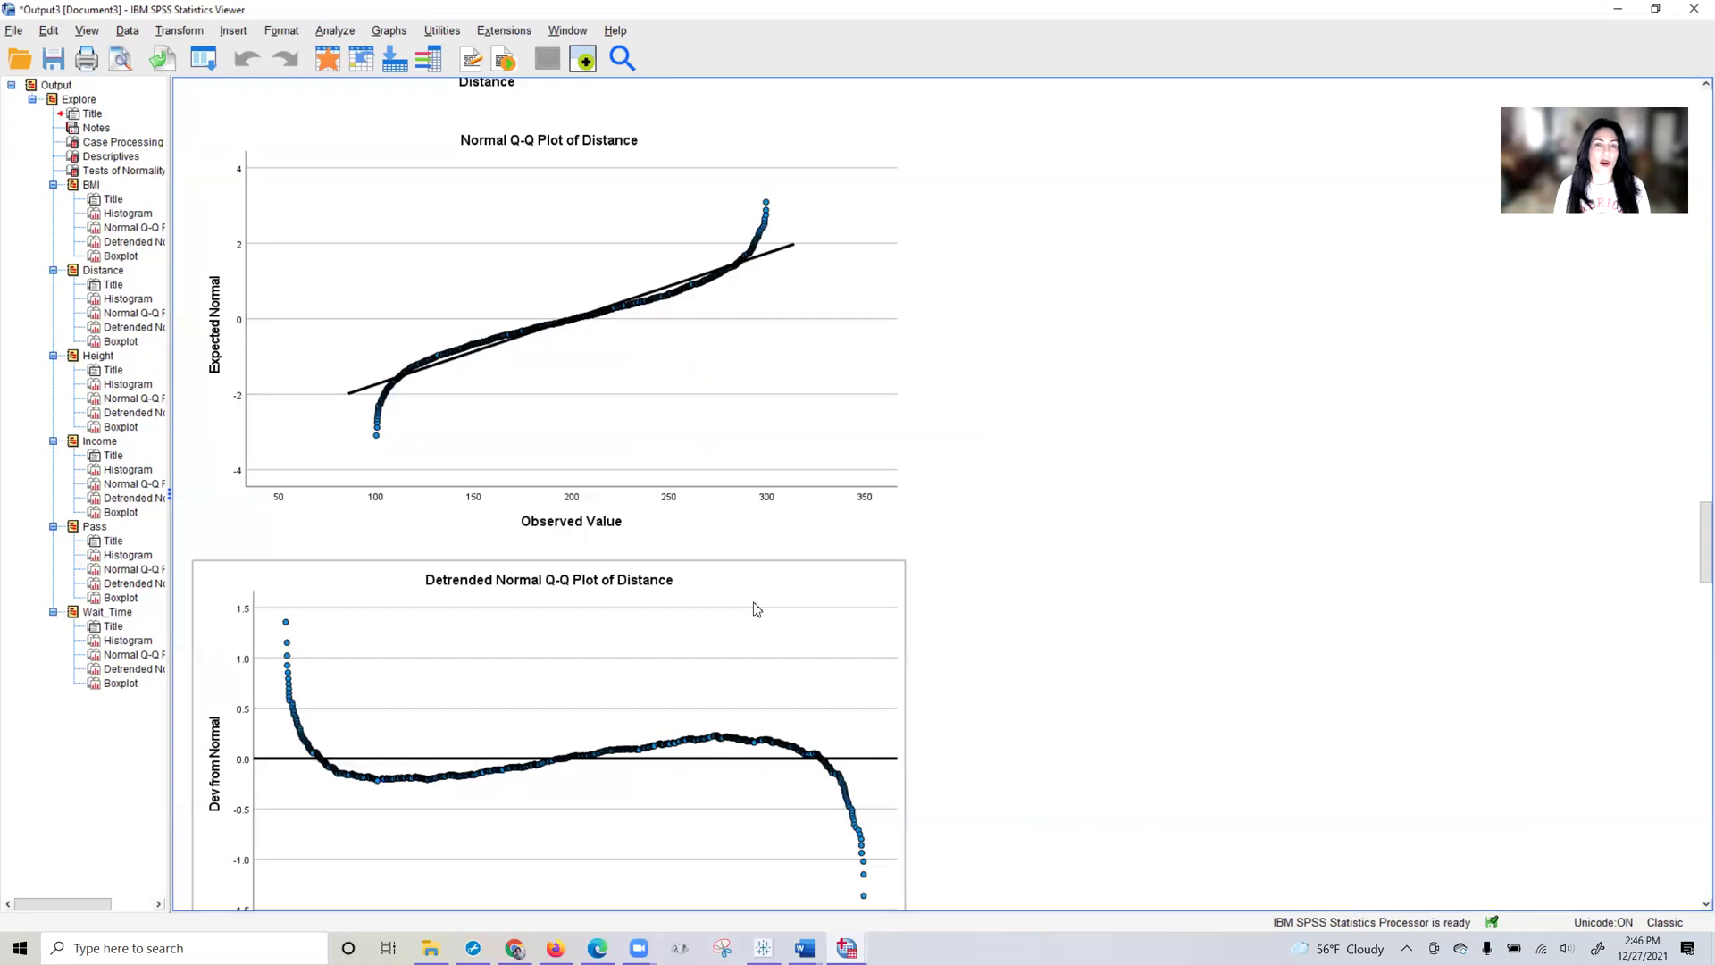
# Browse the Analyze menu's Descriptive Statistics and Generalized Linear Models submenus.
pyautogui.click(333, 33)
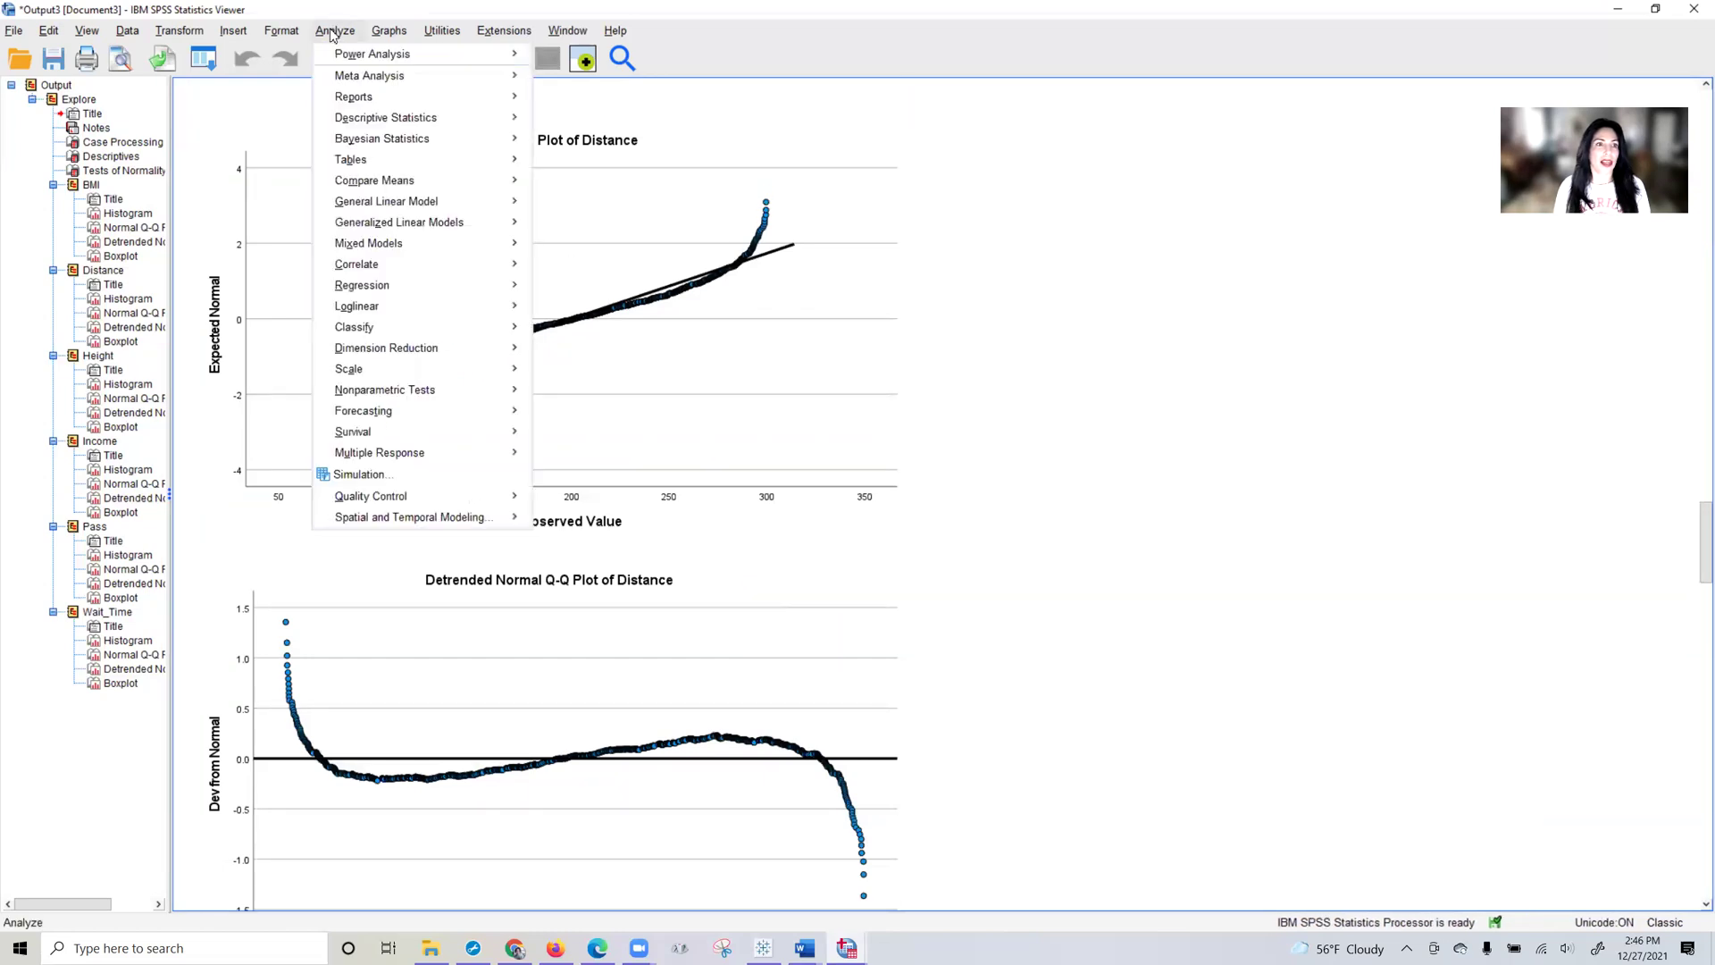
pyautogui.moveTo(359, 122)
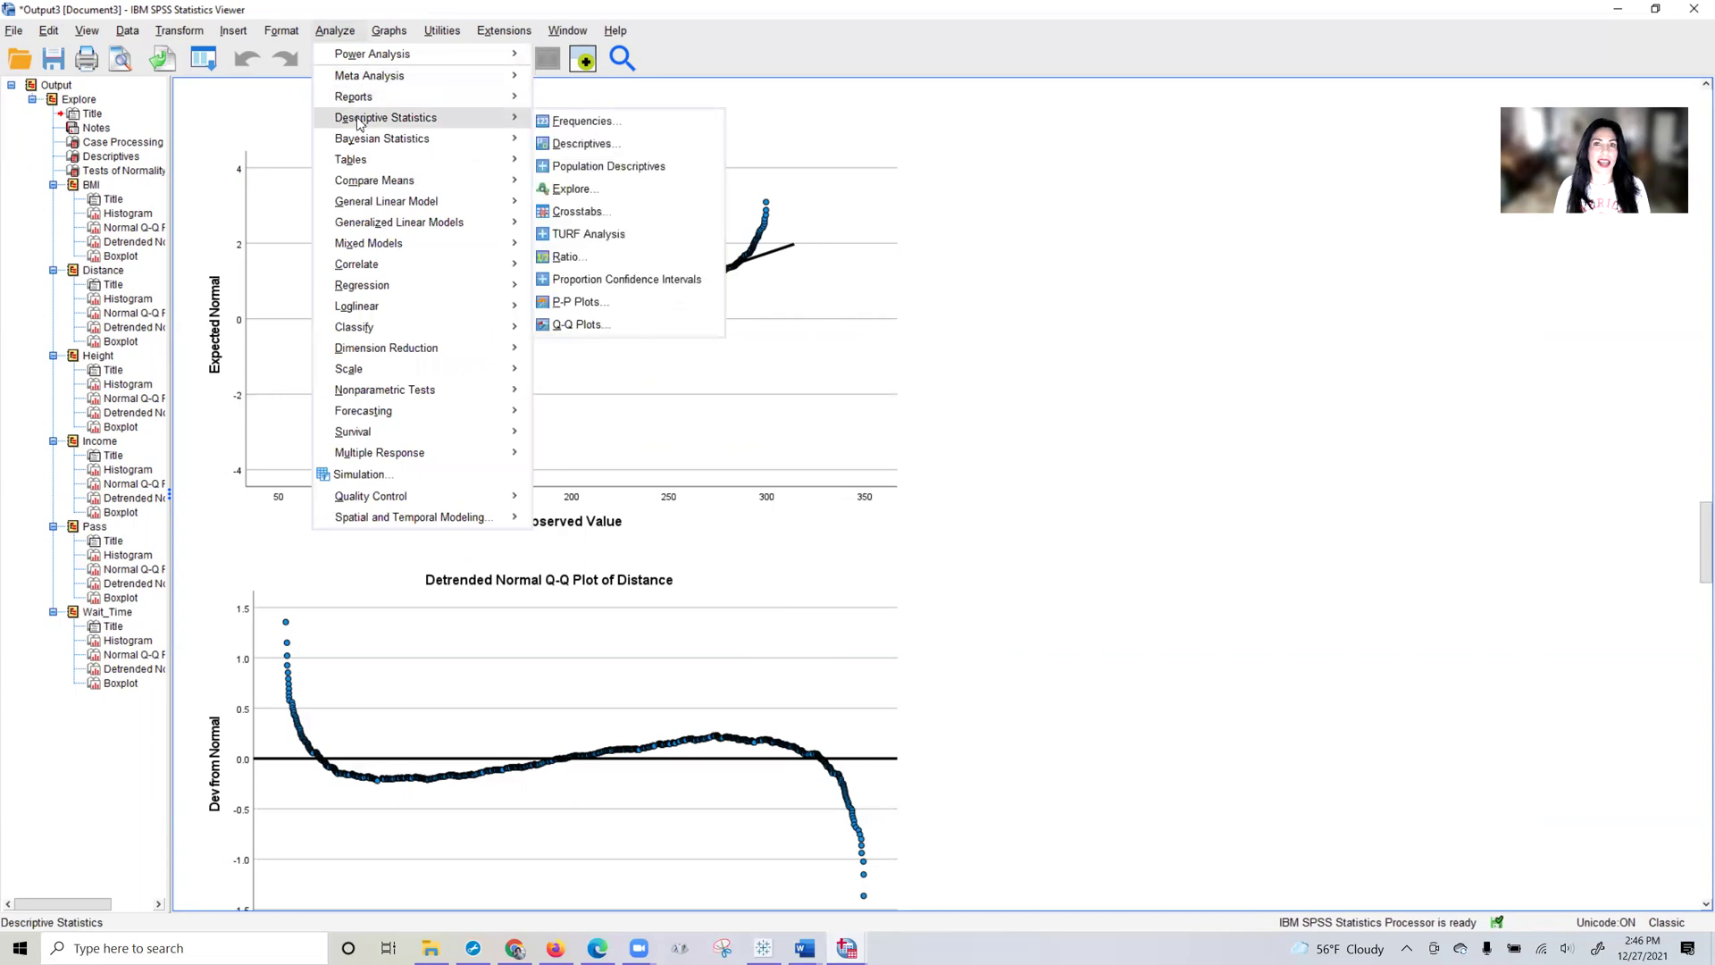
pyautogui.moveTo(399, 224)
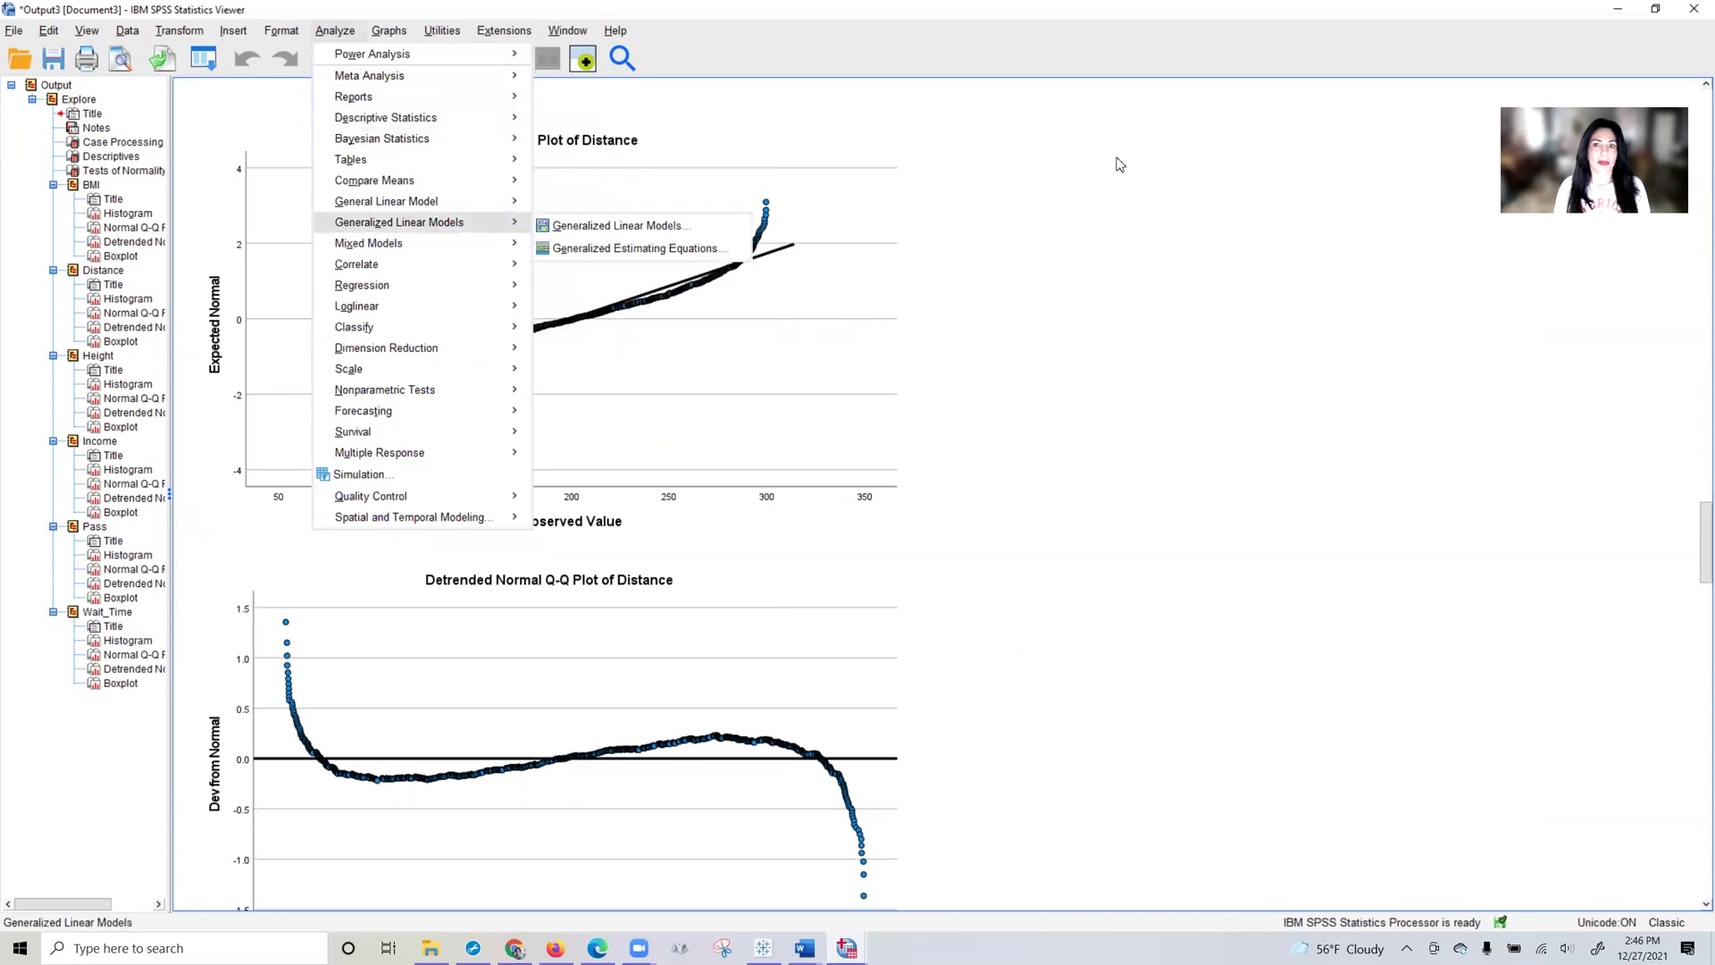